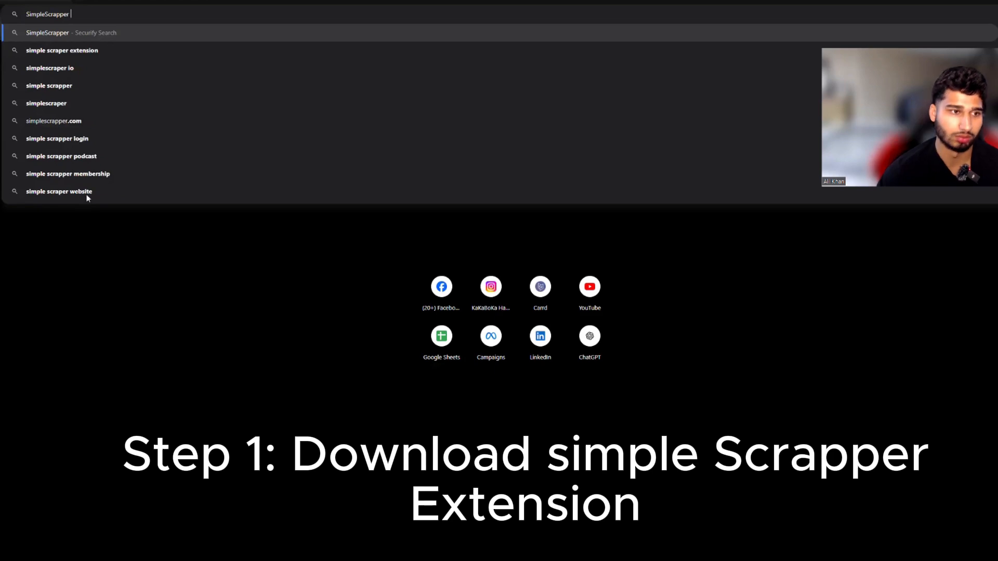
Step: Search for the simple scraper extension, open its Chrome Web Store page and add Simplescraper to Chrome
left_click(90, 51)
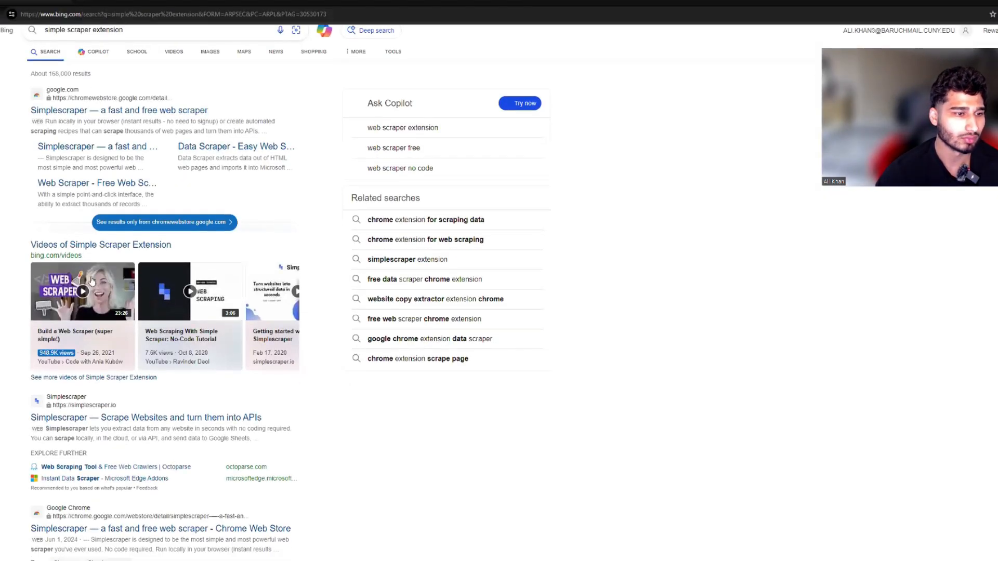
left_click(75, 121)
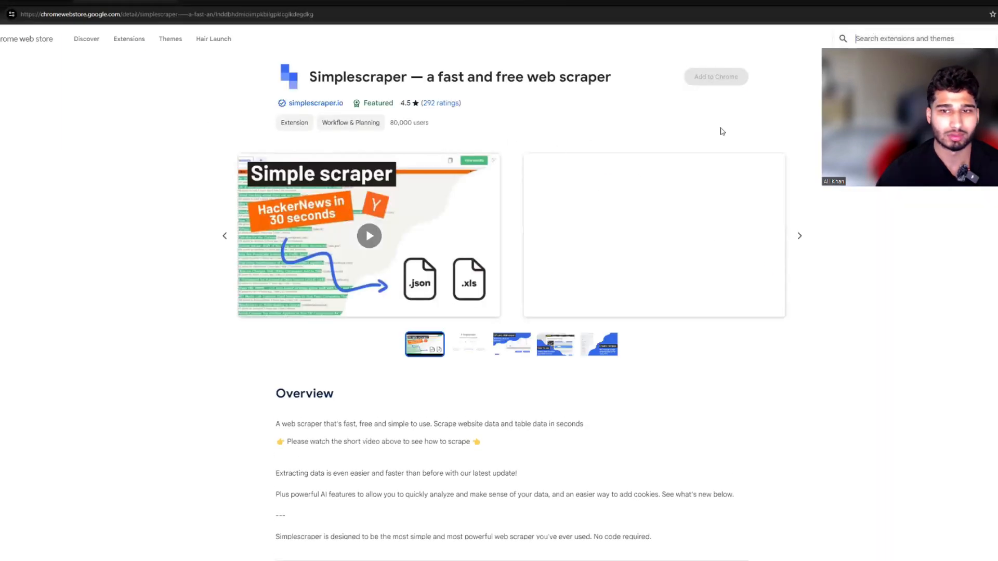
left_click(701, 78)
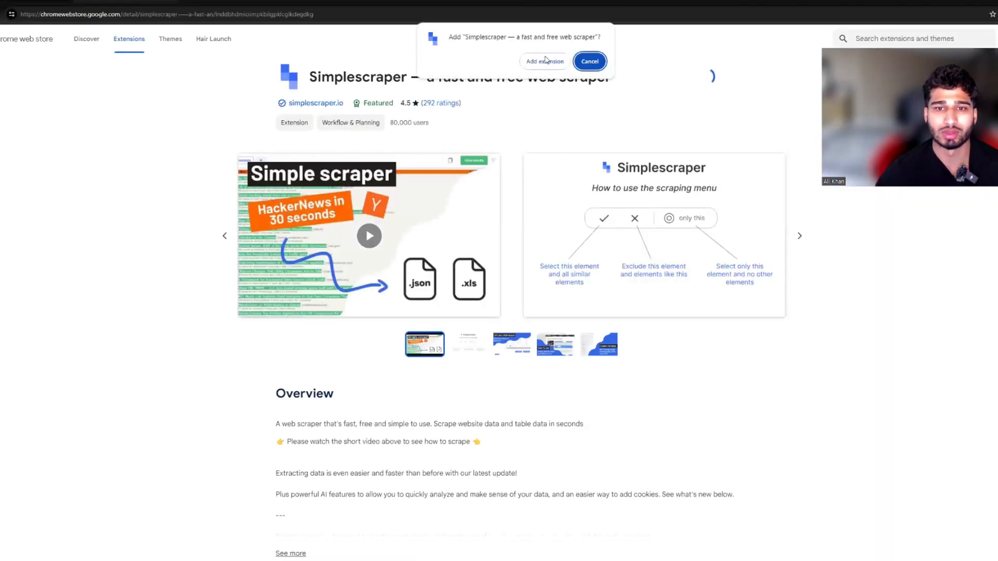
left_click(475, 123)
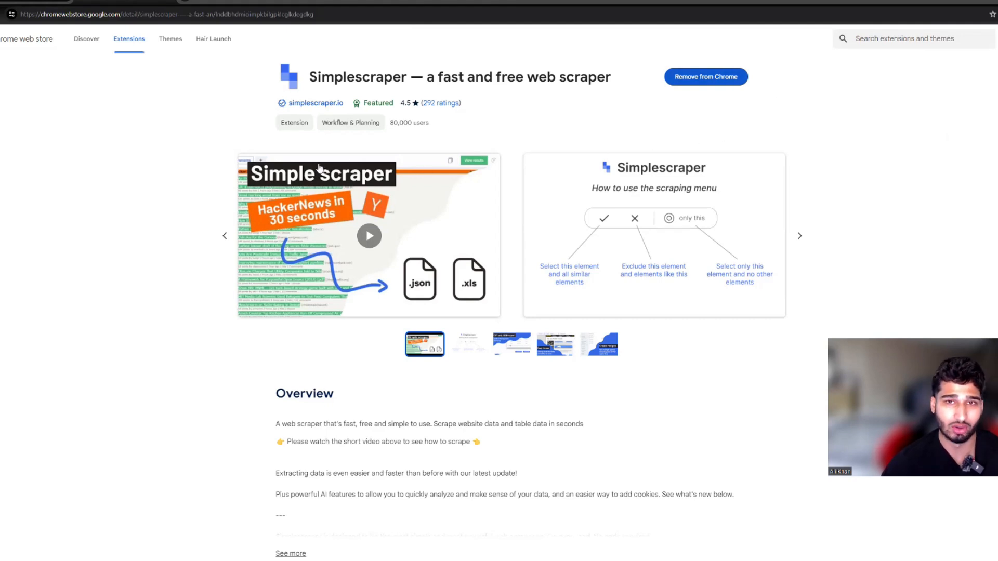
left_click(997, 14)
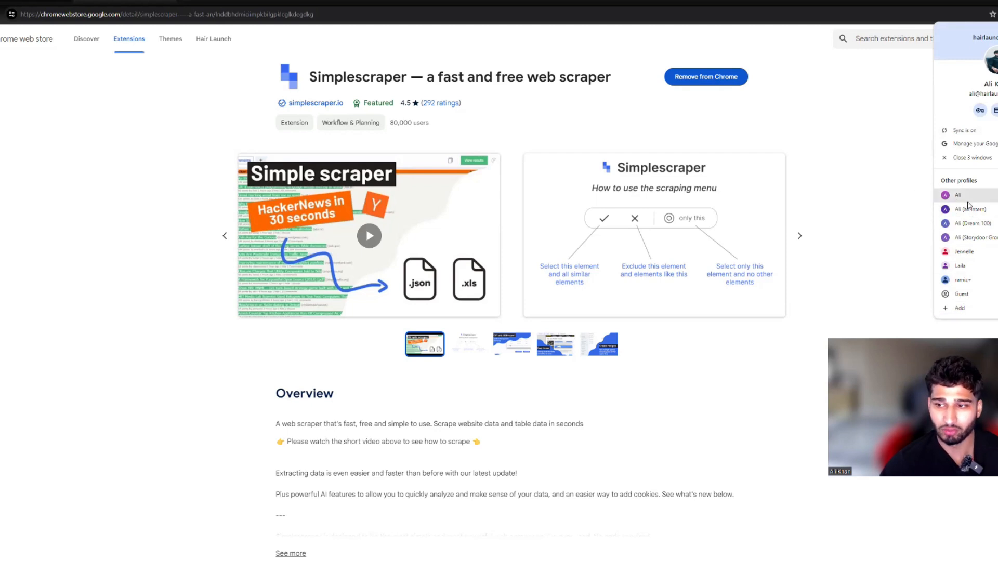
left_click(899, 189)
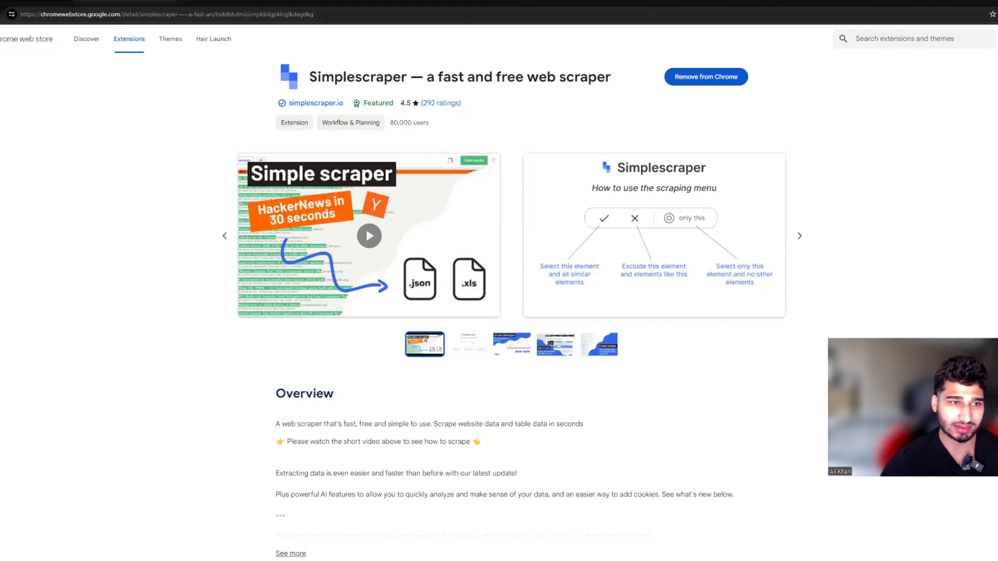
key("ctrl+t")
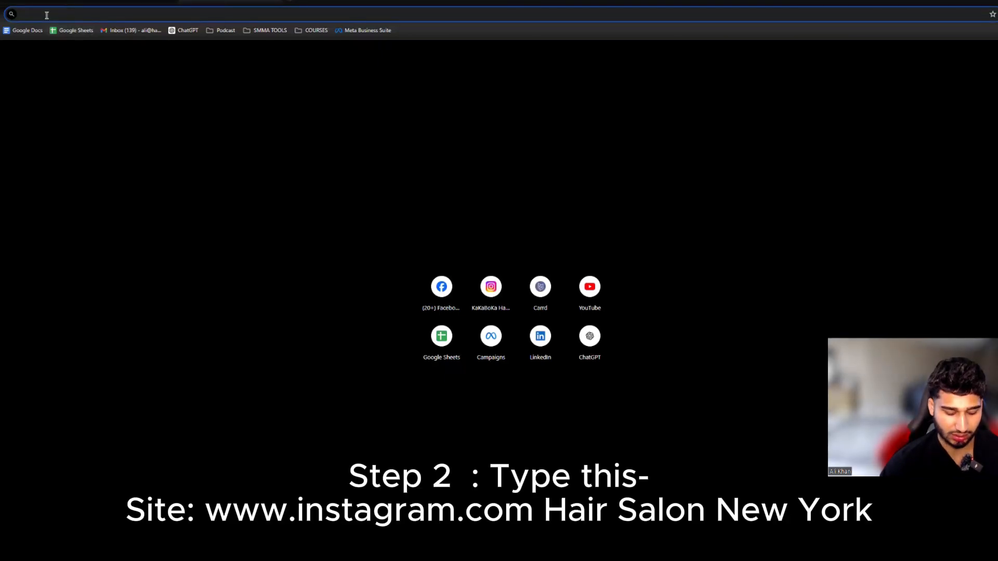
type("Site: www.instagram.com Hair Salon New York")
left_click(138, 32)
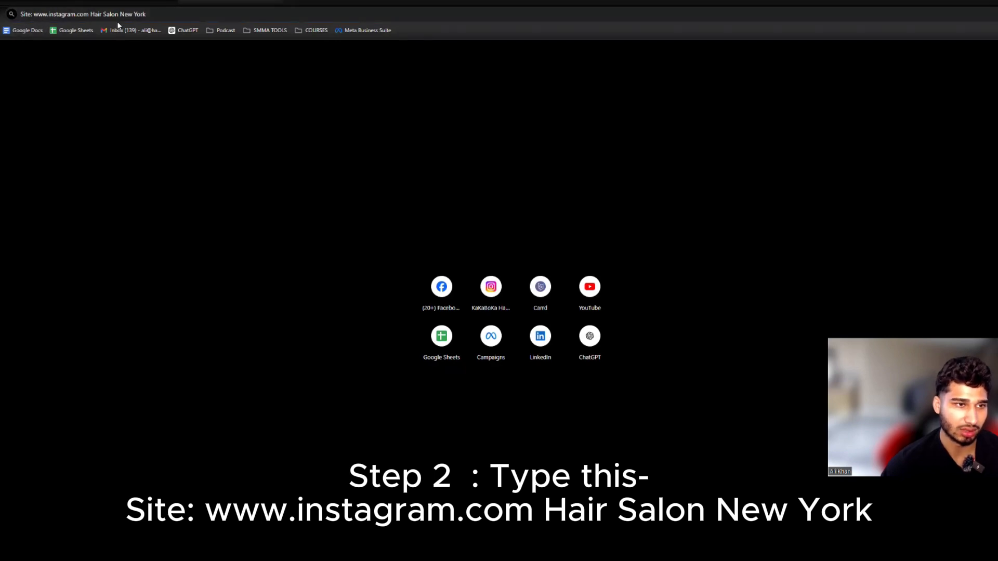
left_click(155, 16)
key("ctrl+c")
key("Return")
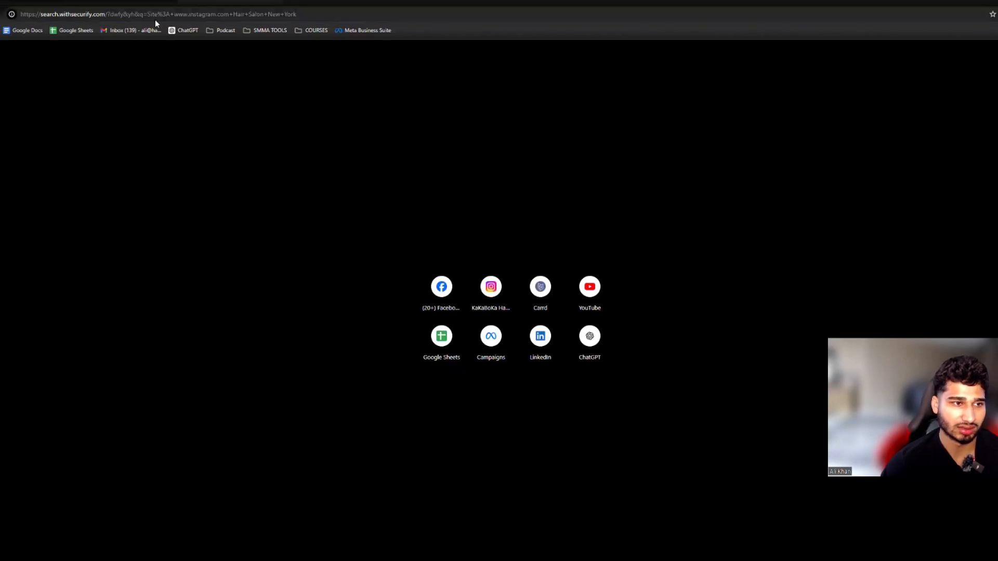
Step: Look through the Bing results page for Instagram profiles of New York hair salons
scroll(137, 364, "down", 4)
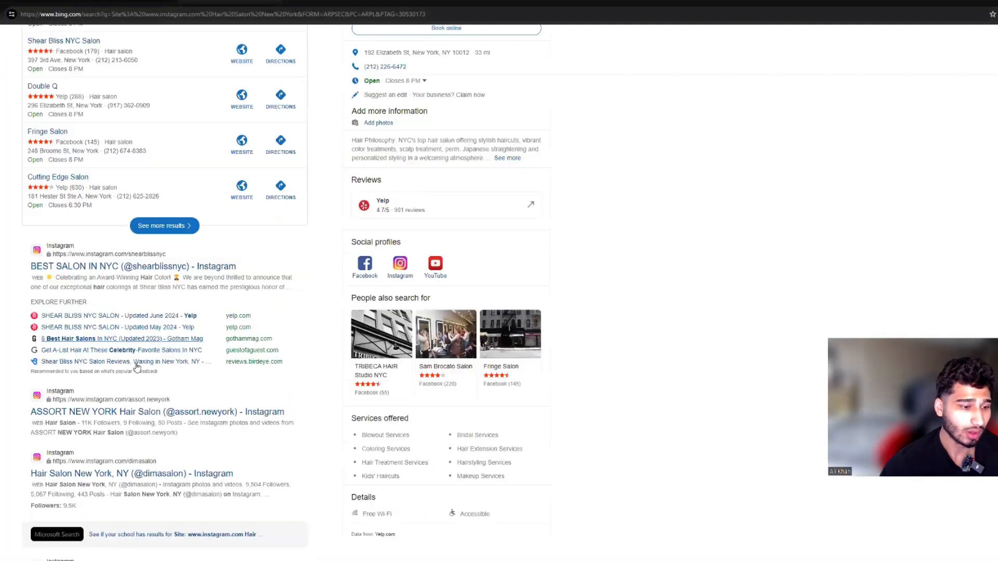
scroll(121, 326, "down", 8)
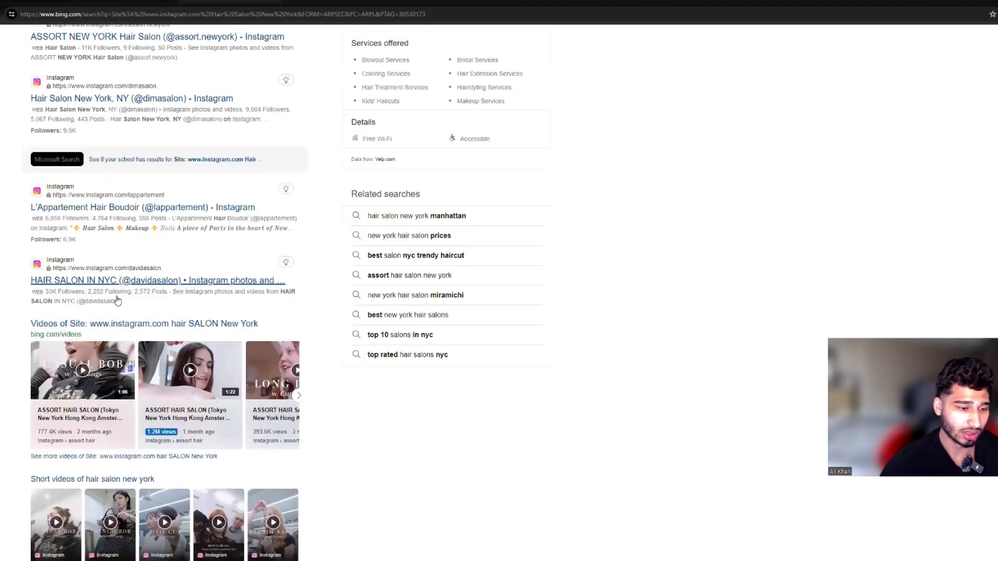
scroll(116, 306, "down", 8)
scroll(113, 303, "down", 6)
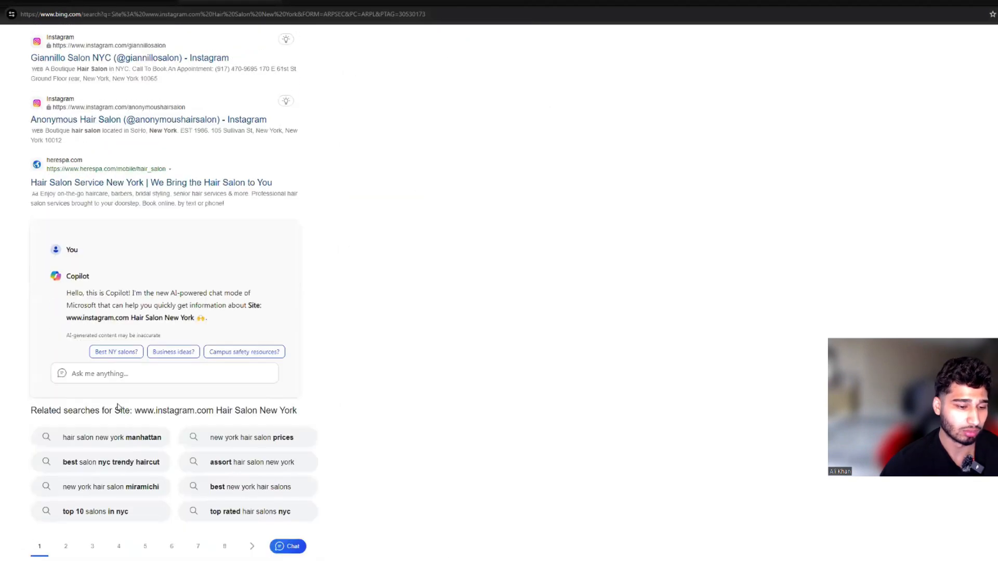
scroll(170, 453, "up", 7)
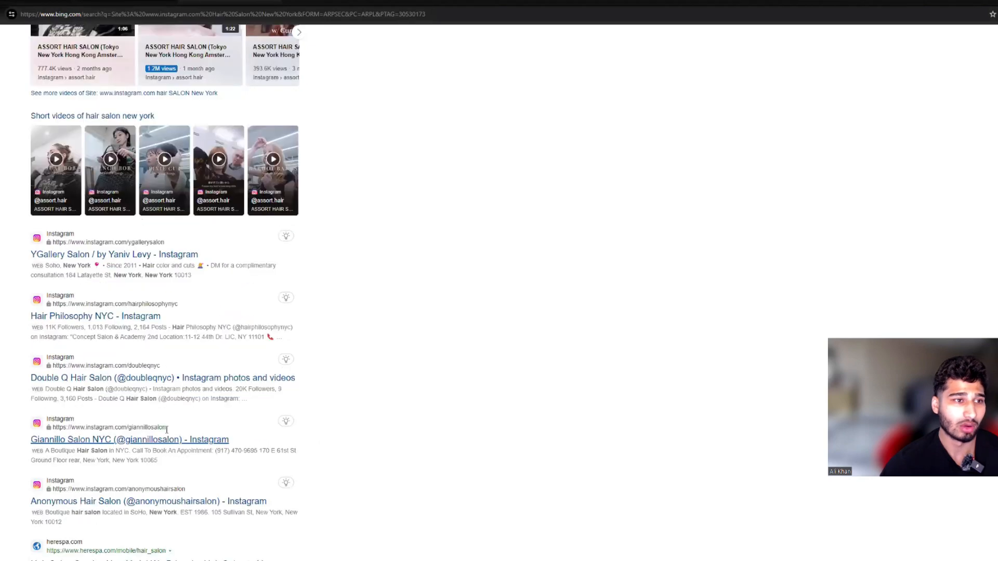
scroll(139, 426, "up", 8)
scroll(133, 415, "up", 10)
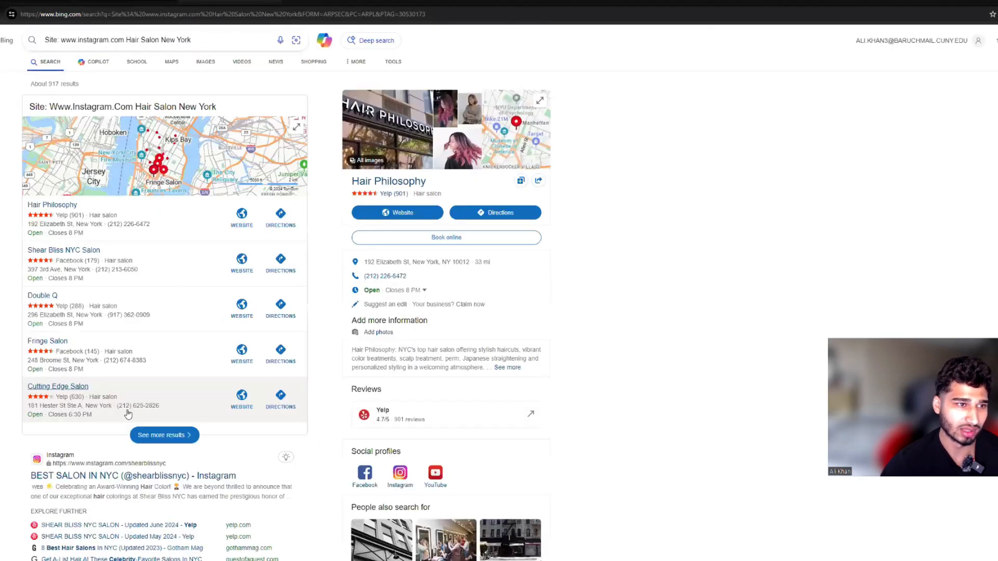
scroll(130, 408, "up", 1)
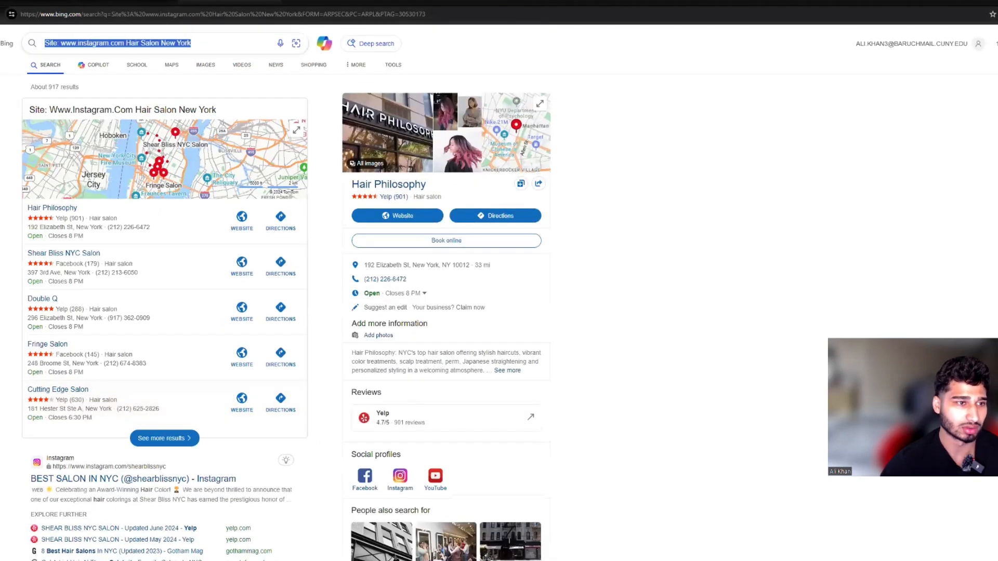
left_click(156, 44)
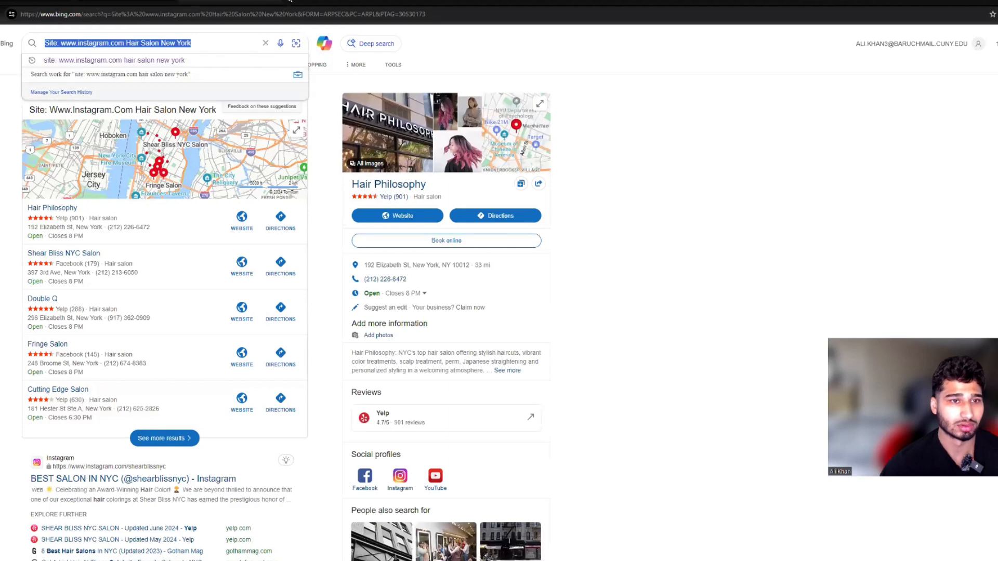
key("ctrl+t")
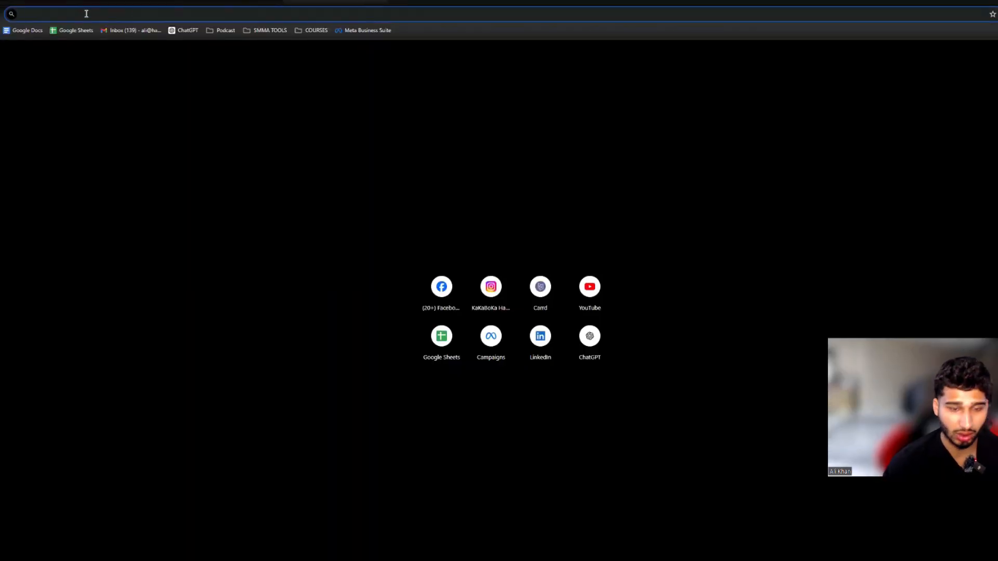
type("google.com")
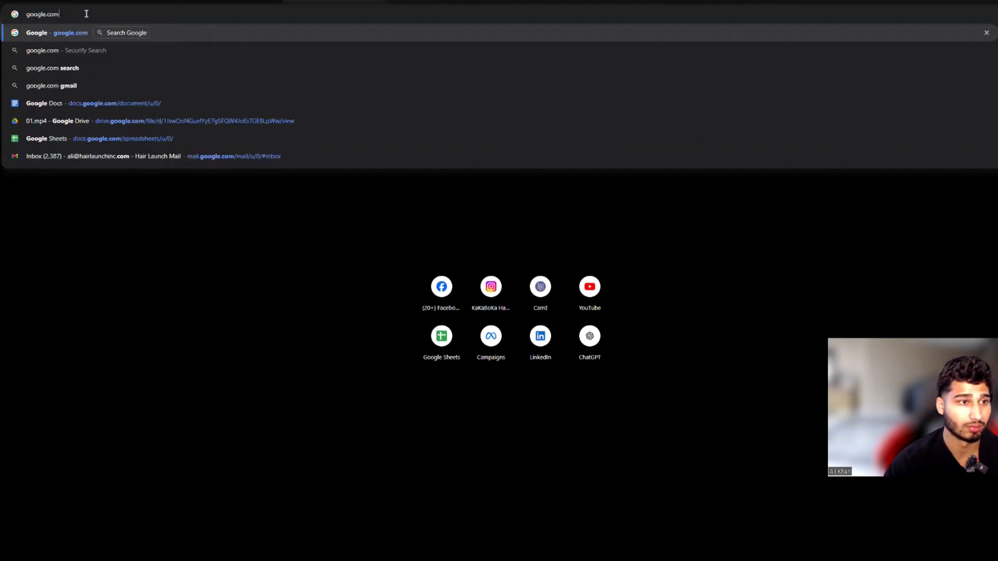
key("Return")
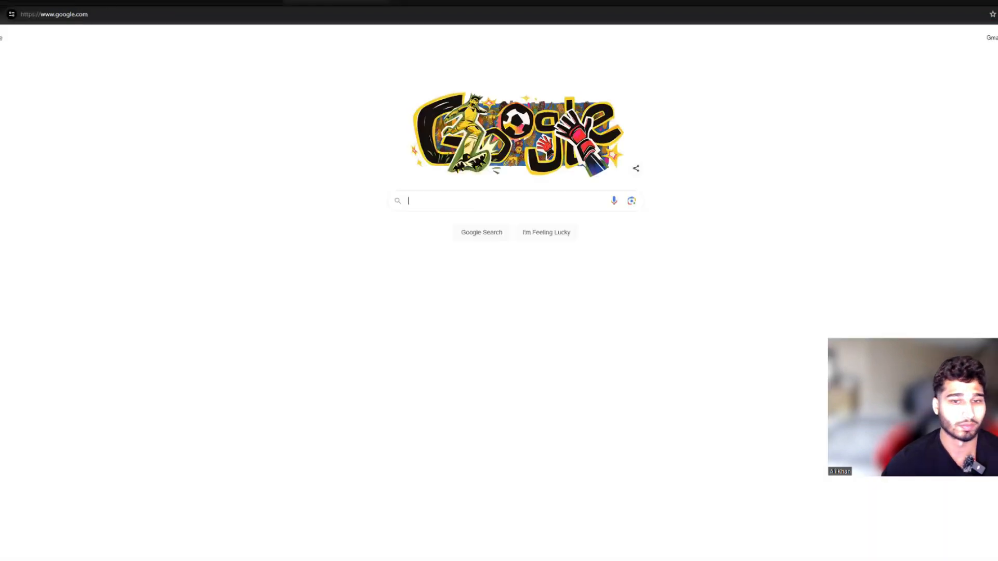
left_click(436, 205)
key("ctrl+v")
key("Return")
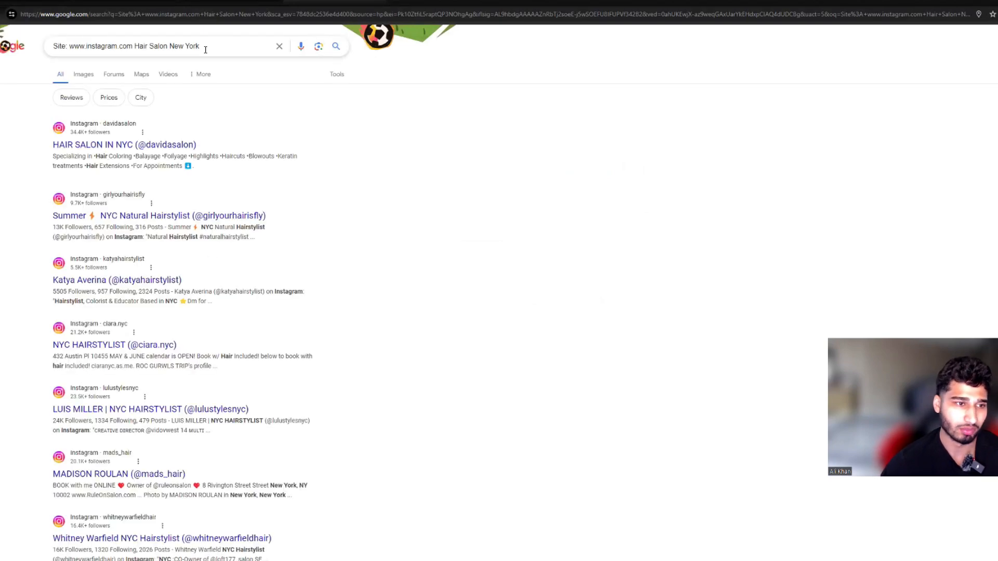
Step: Examine the Google results for Instagram profiles of New York hair salons and stylists
scroll(218, 268, "down", 7)
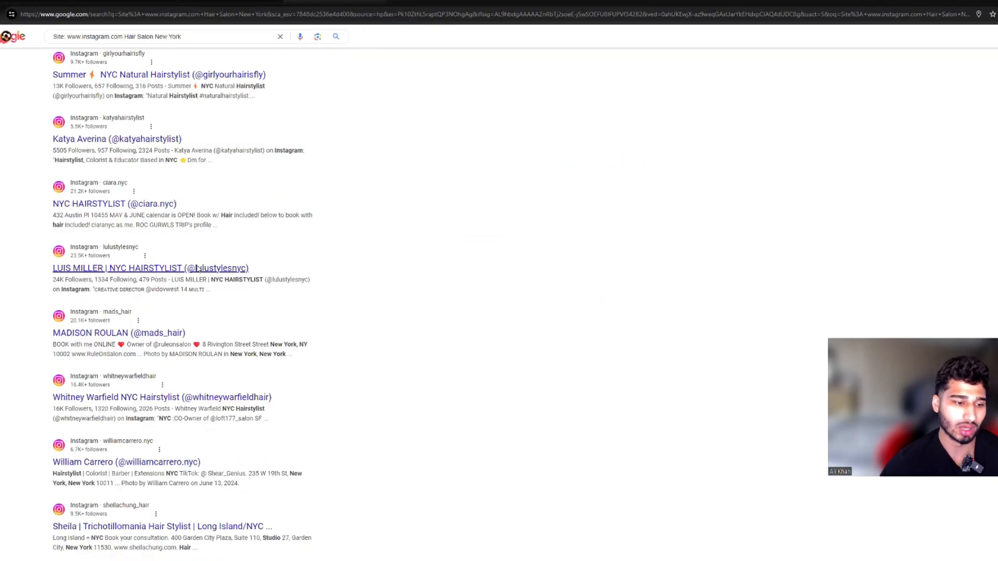
scroll(155, 275, "down", 12)
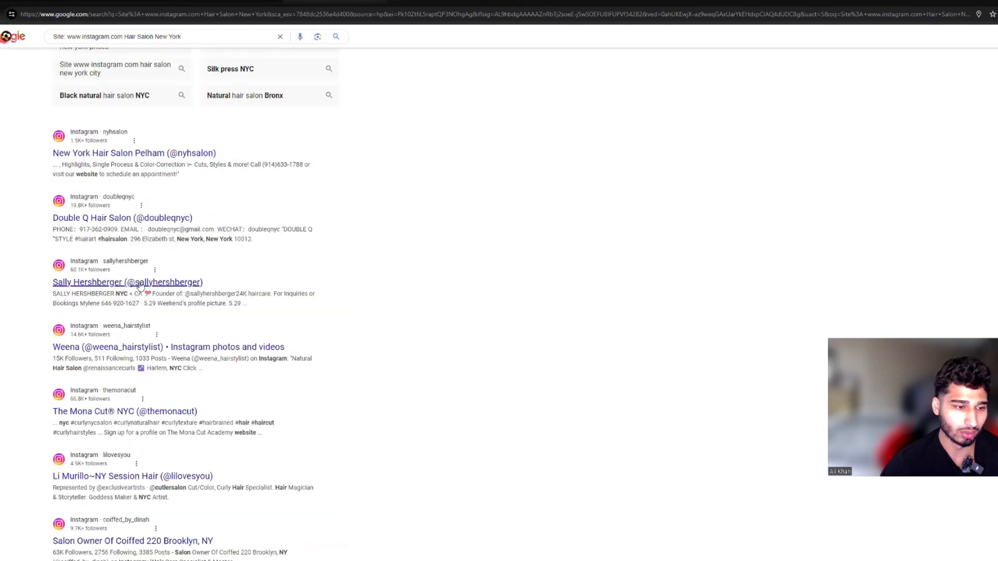
scroll(134, 279, "down", 4)
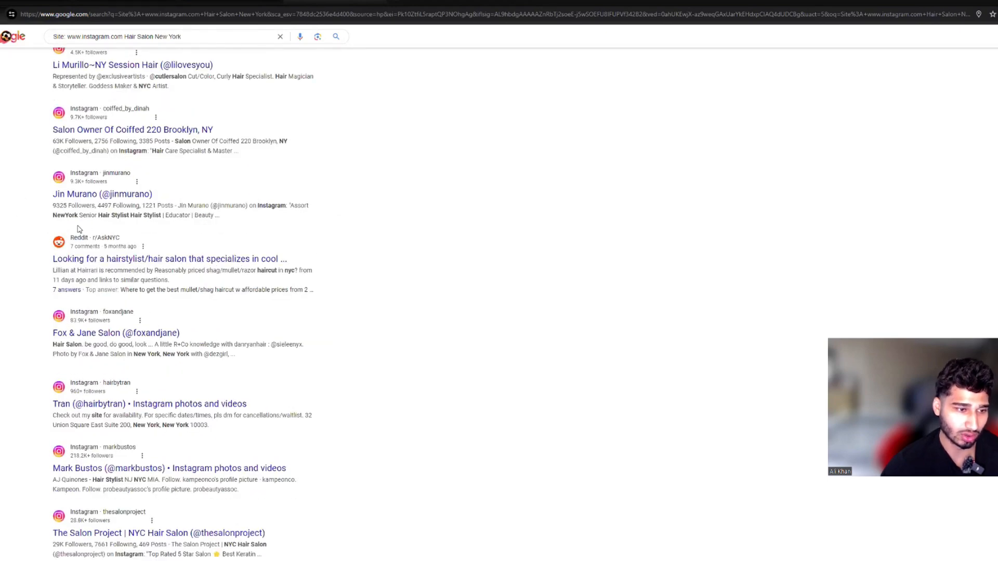
scroll(89, 271, "down", 2)
scroll(111, 289, "down", 20)
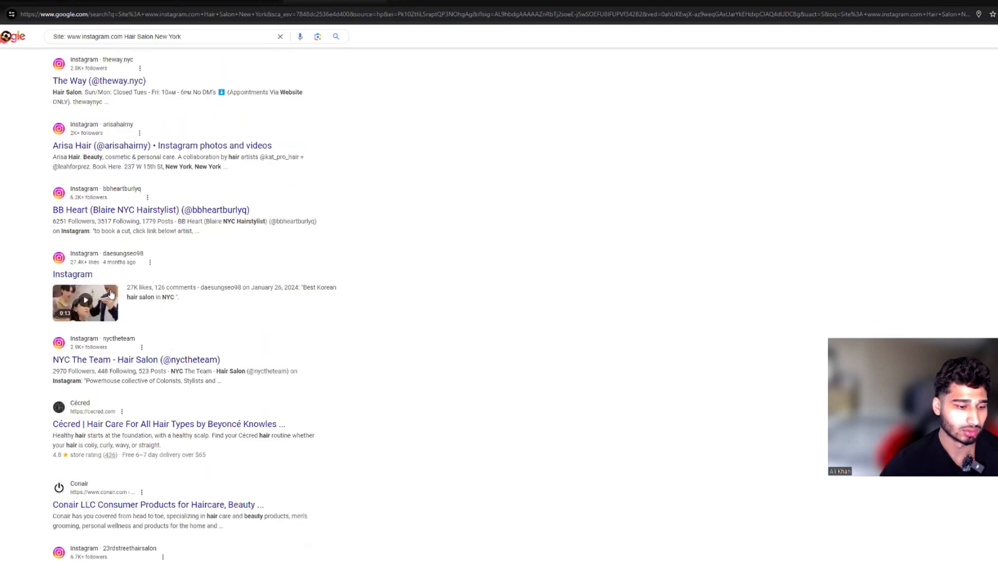
scroll(475, 374, "down", 4)
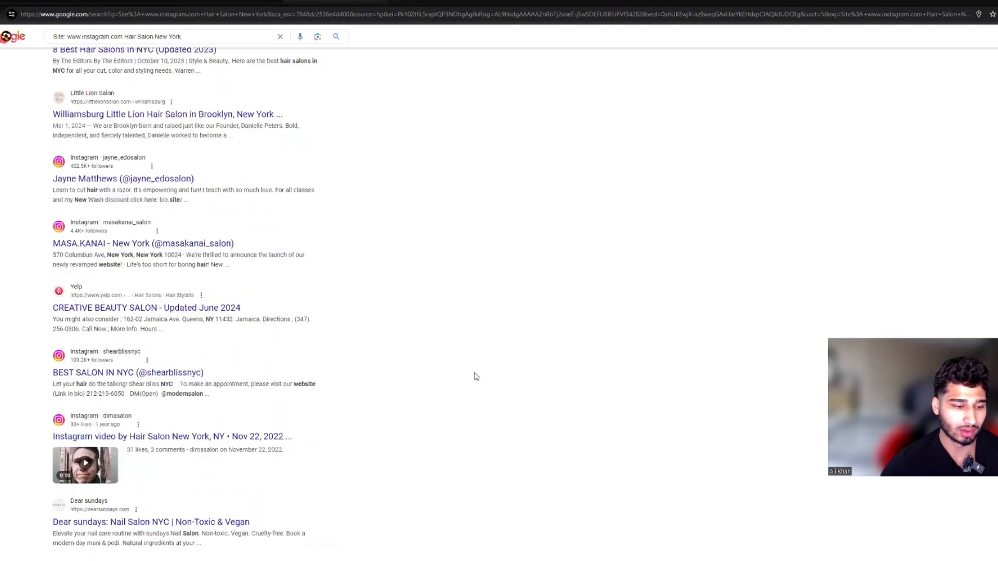
scroll(579, 385, "up", 11)
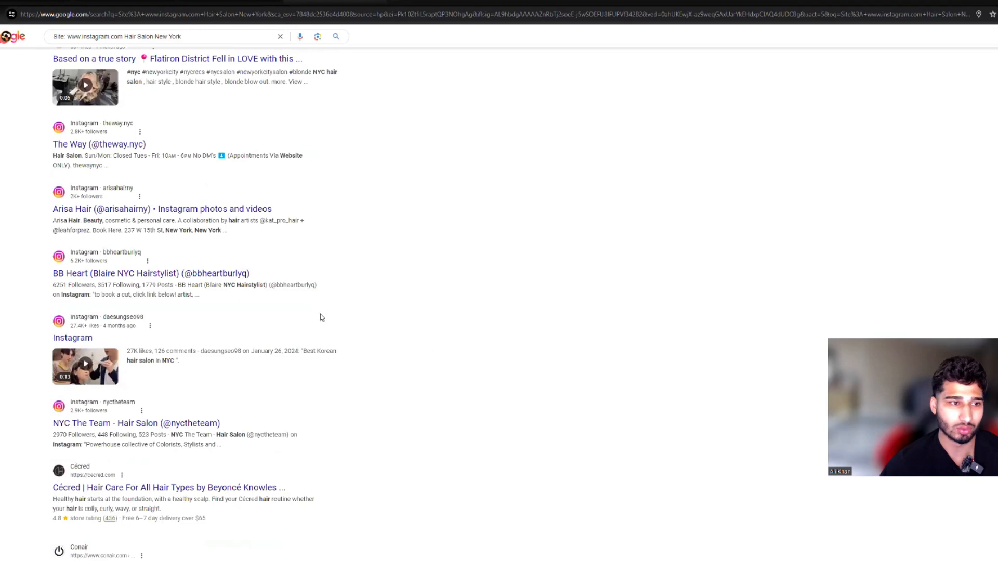
scroll(263, 310, "up", 16)
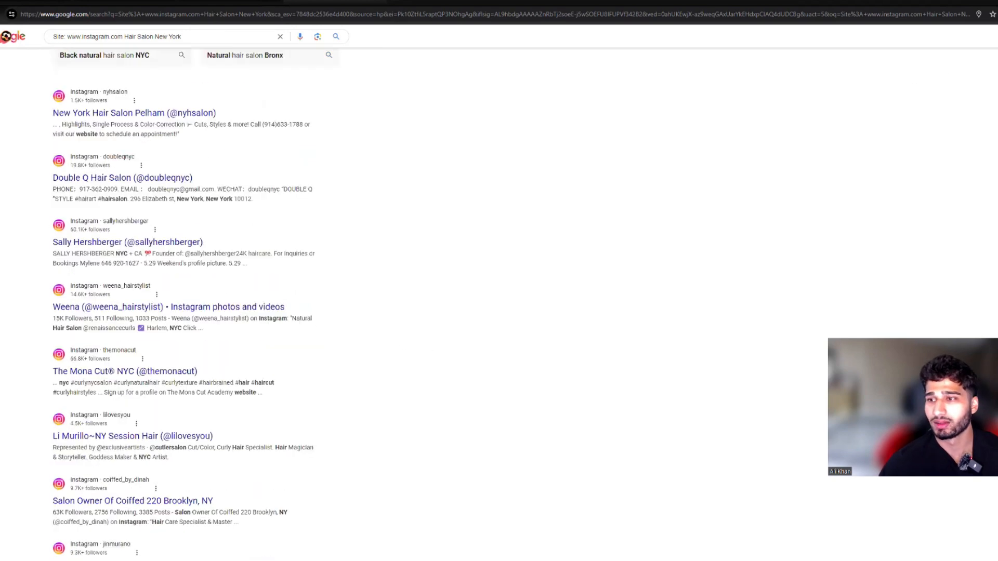
scroll(192, 304, "up", 3)
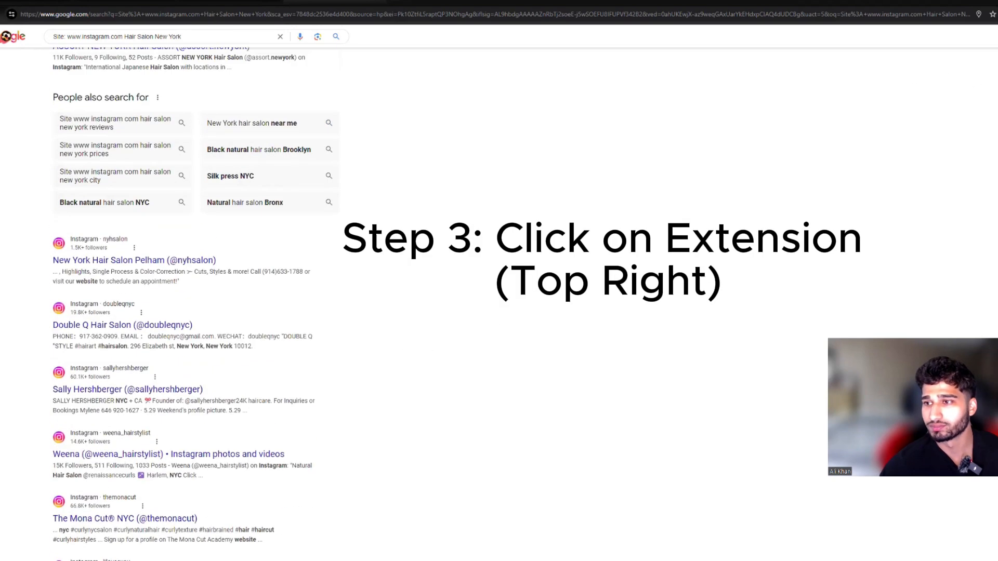
Step: Start Simplescraper on the Google results with a new property, and load more results at the end of the list
left_click(995, 14)
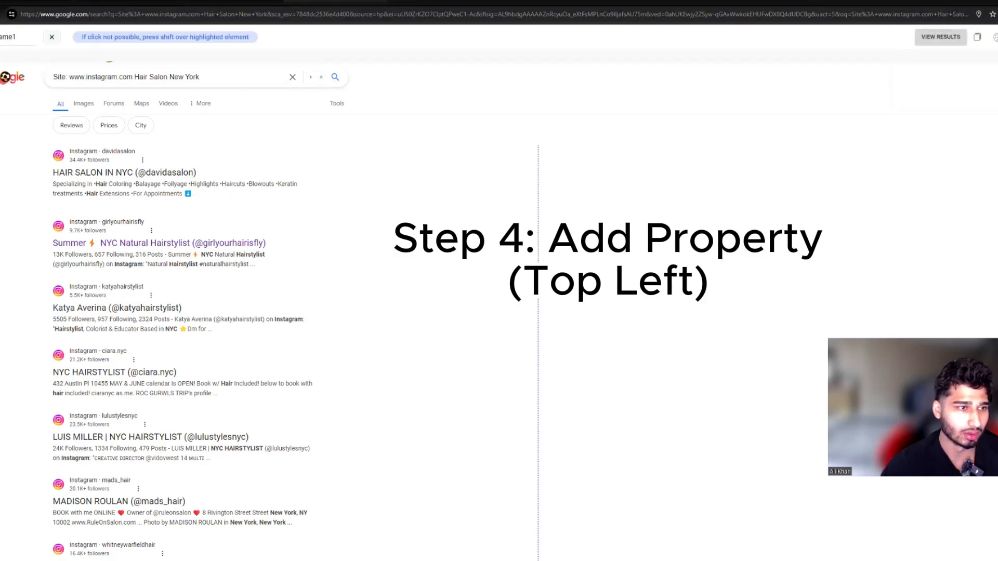
scroll(538, 312, "down", 3)
scroll(182, 312, "down", 10)
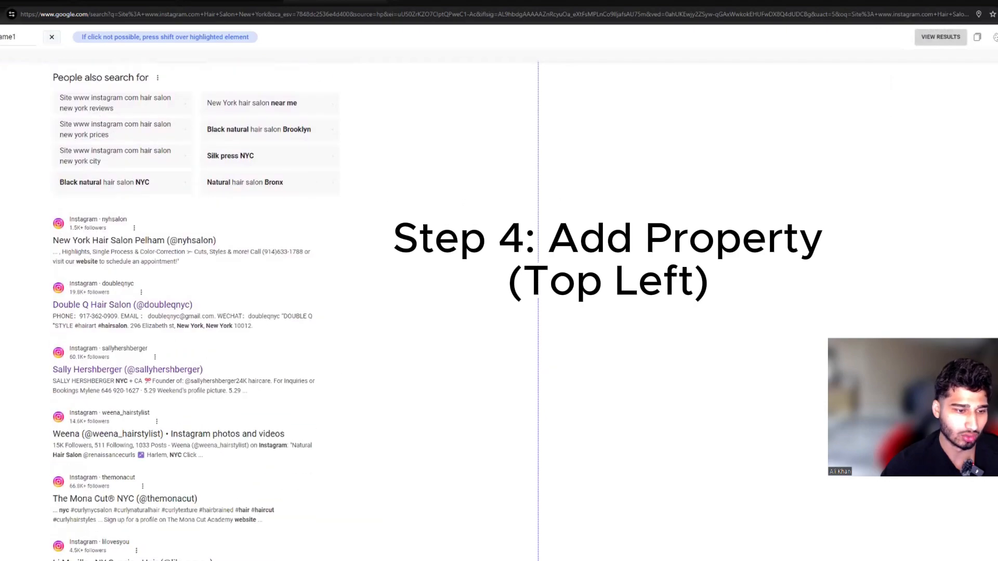
scroll(182, 311, "down", 15)
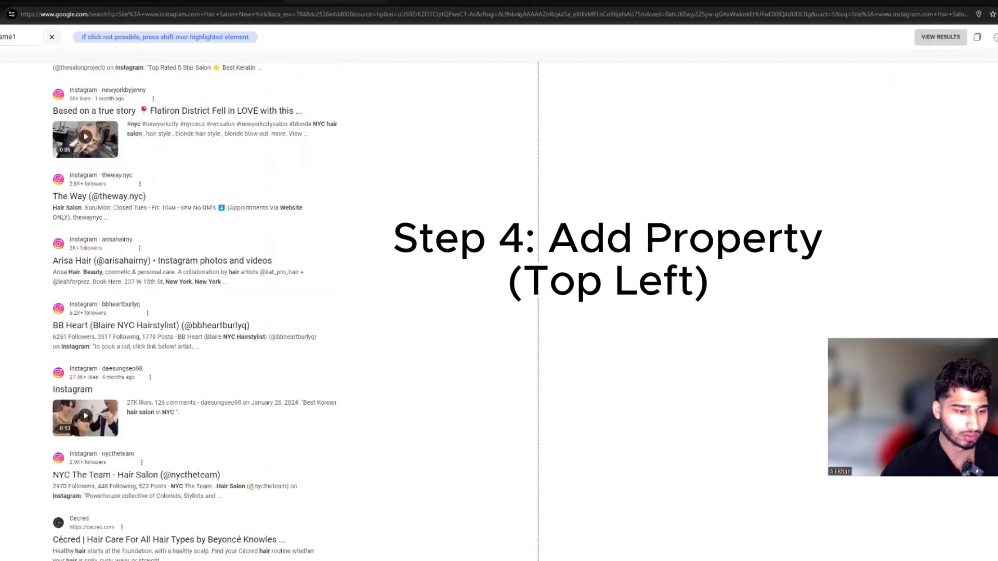
scroll(182, 312, "down", 15)
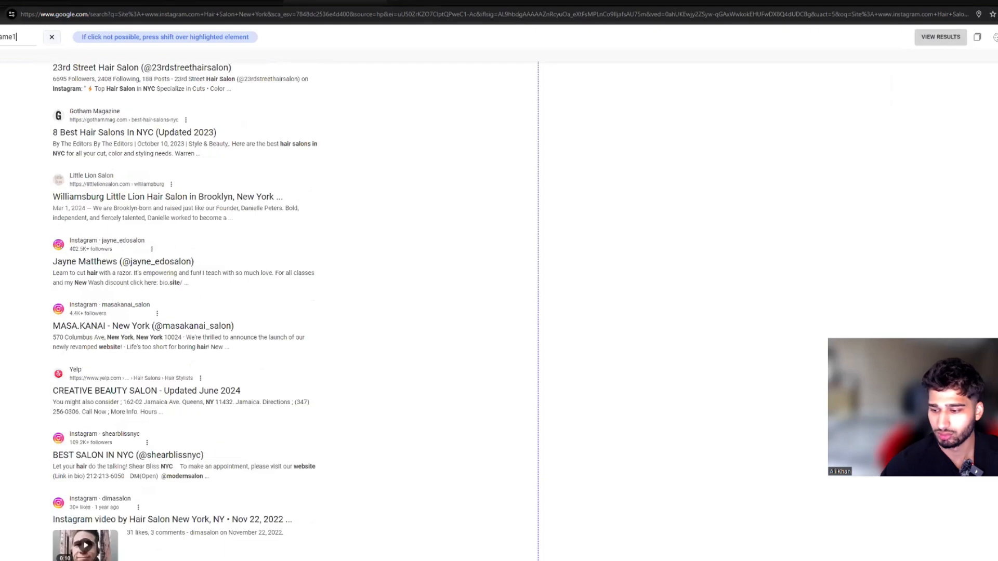
scroll(182, 312, "down", 15)
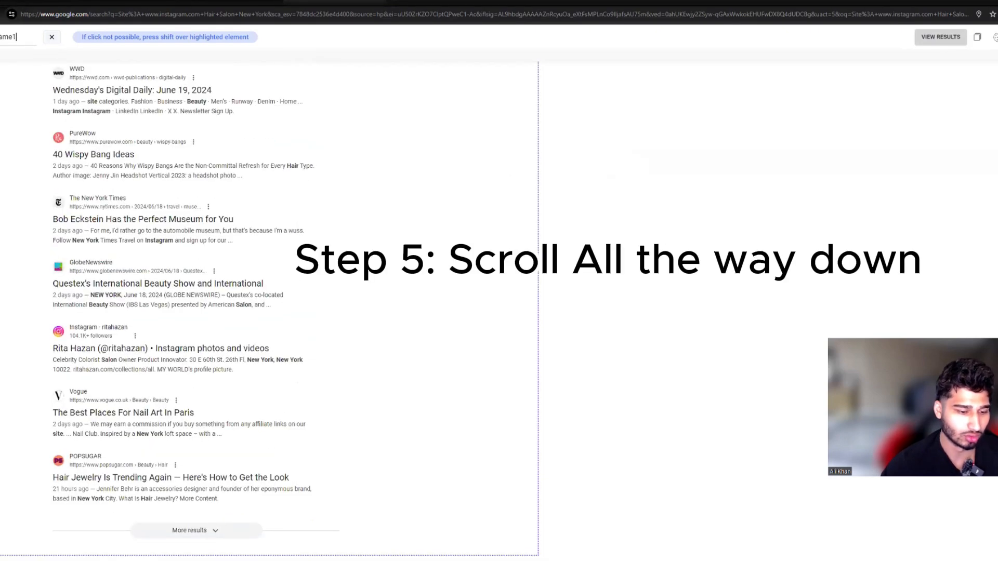
left_click(86, 525)
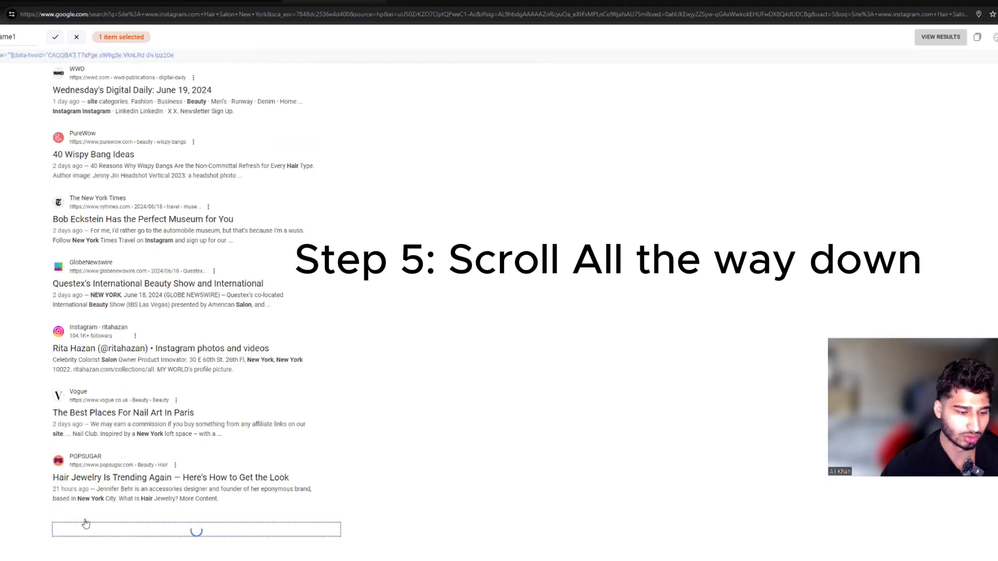
scroll(44, 494, "down", 10)
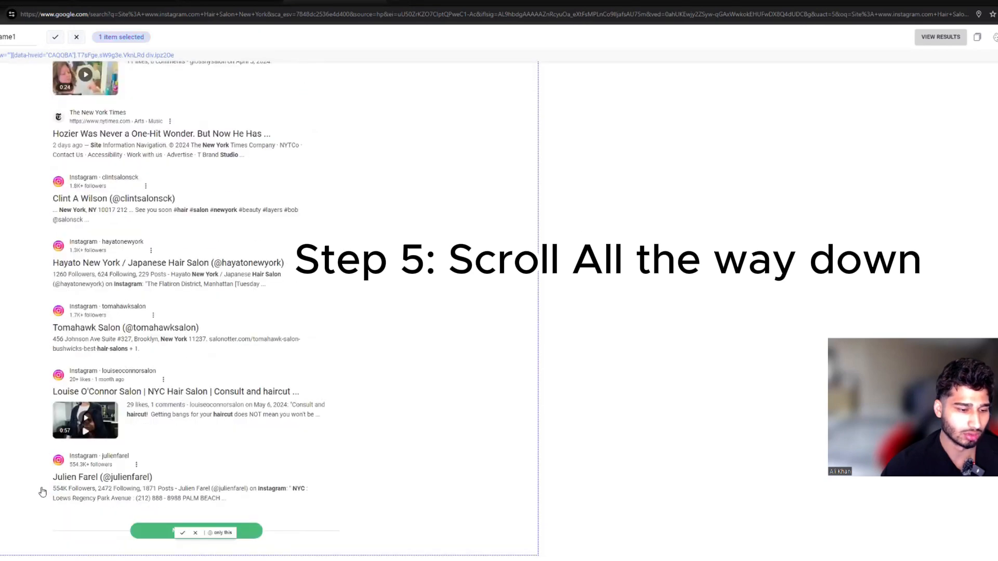
Step: Keep loading more Google results until the list of salon and stylist profiles reaches its end
left_click(195, 534)
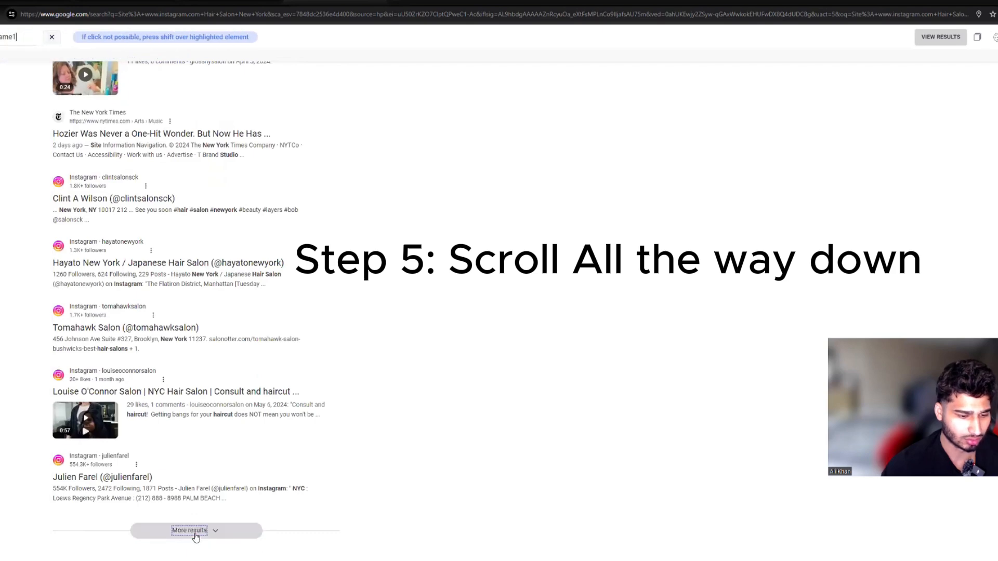
scroll(120, 440, "down", 13)
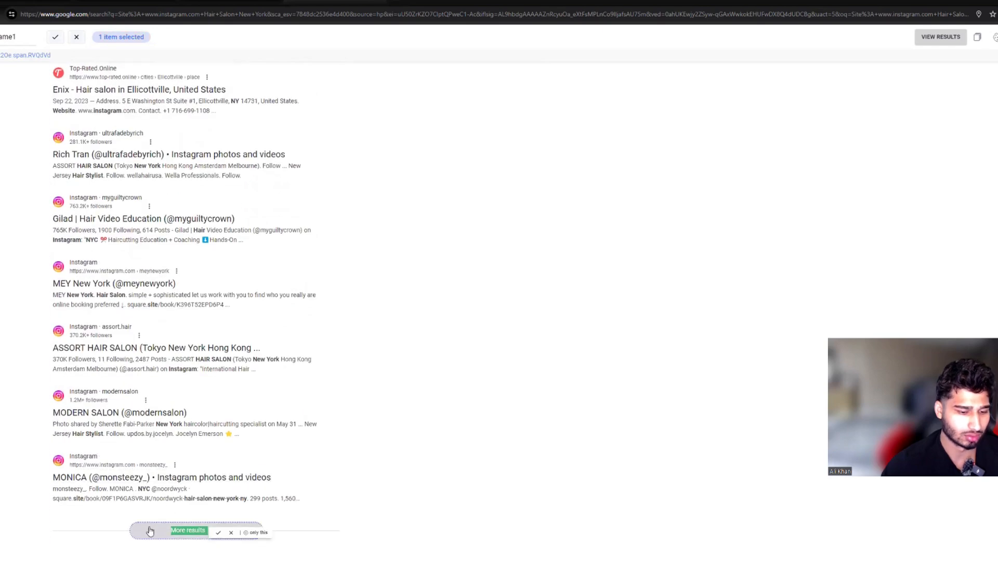
left_click(150, 531)
scroll(131, 504, "down", 10)
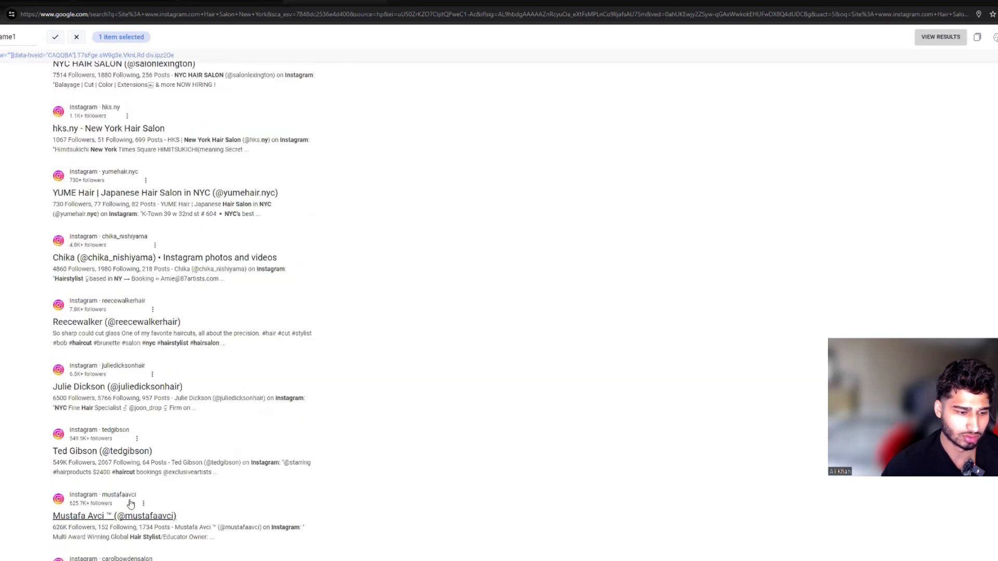
scroll(130, 504, "down", 12)
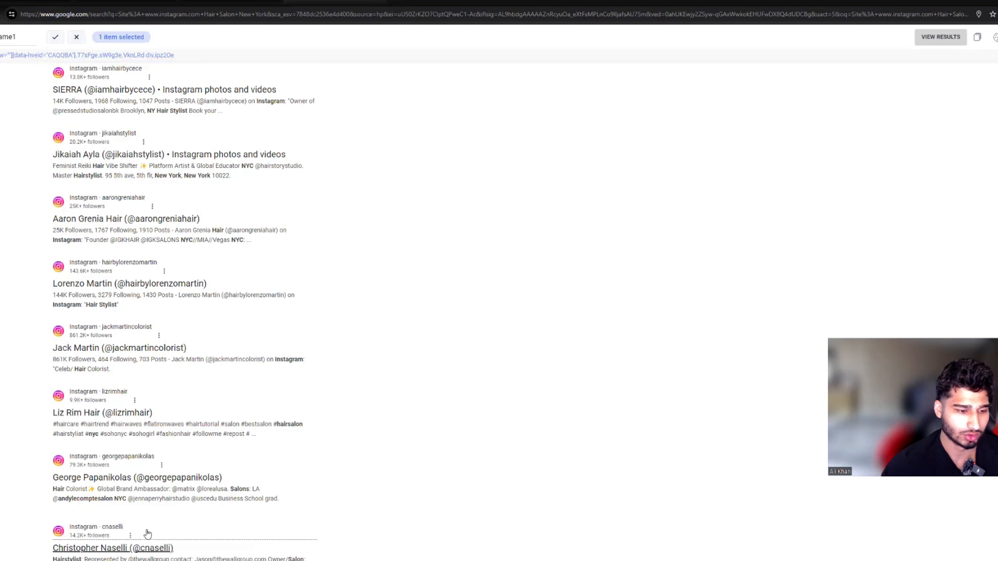
scroll(147, 534, "down", 12)
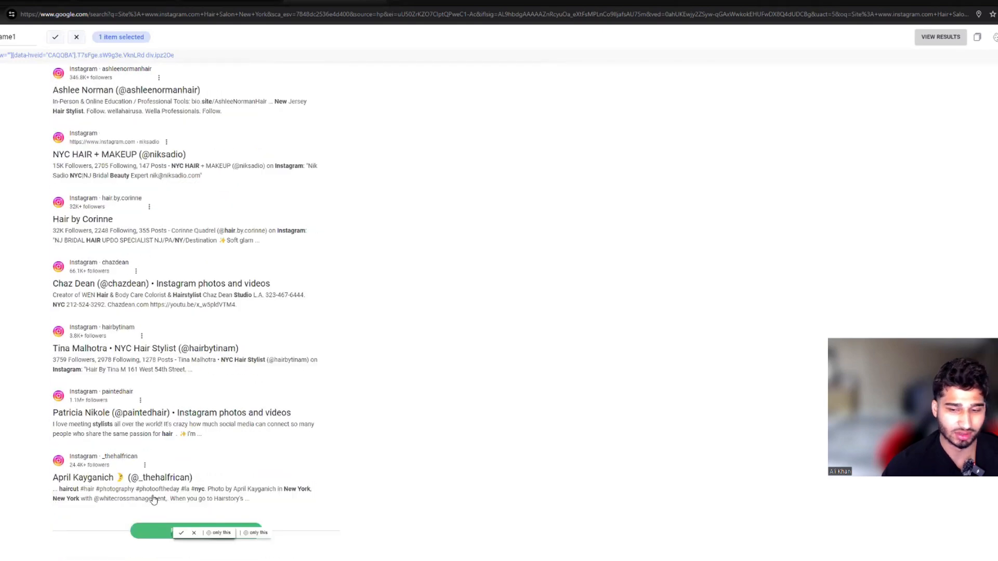
left_click(163, 532)
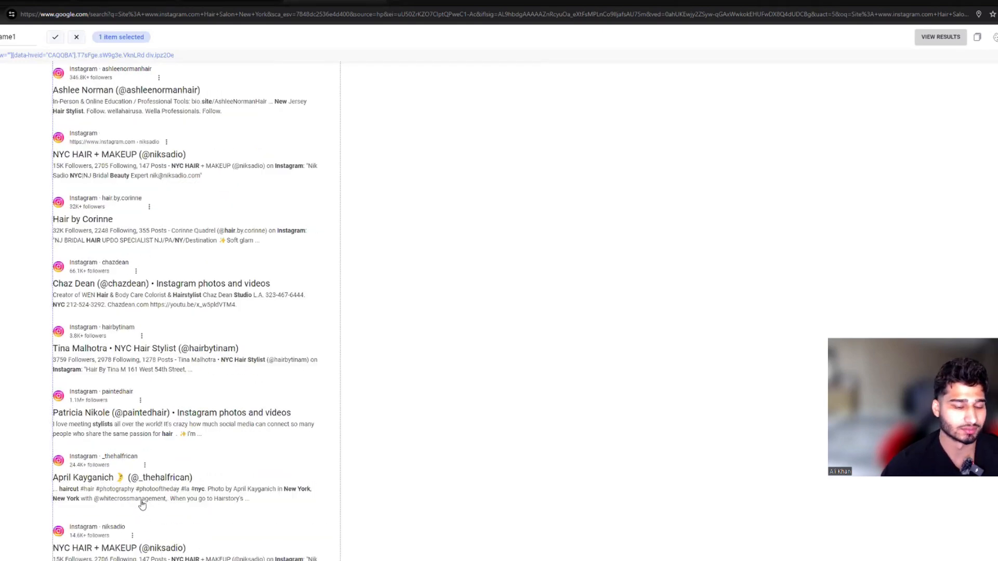
scroll(148, 515, "down", 12)
scroll(154, 522, "up", 4)
scroll(138, 533, "down", 3)
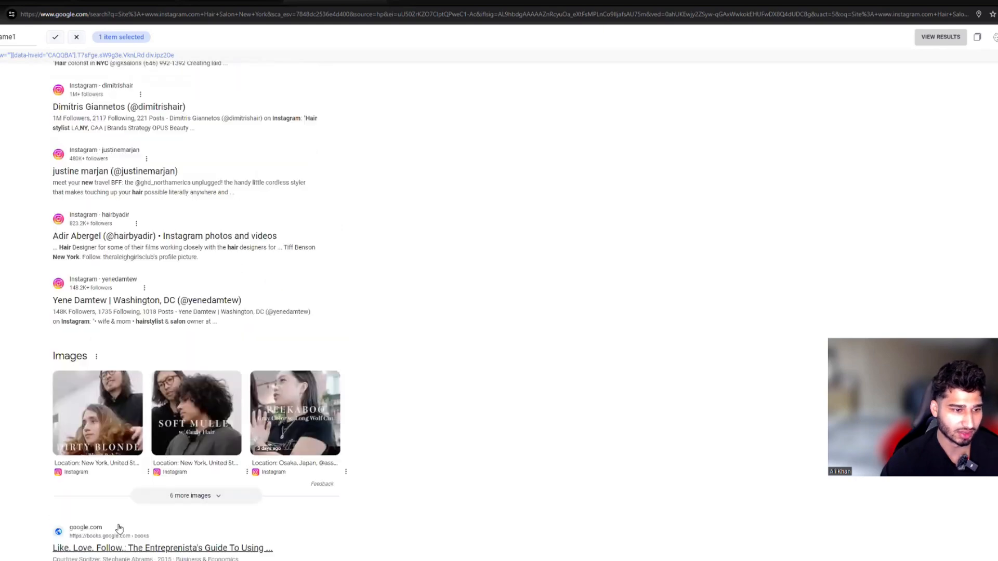
scroll(117, 527, "up", 3)
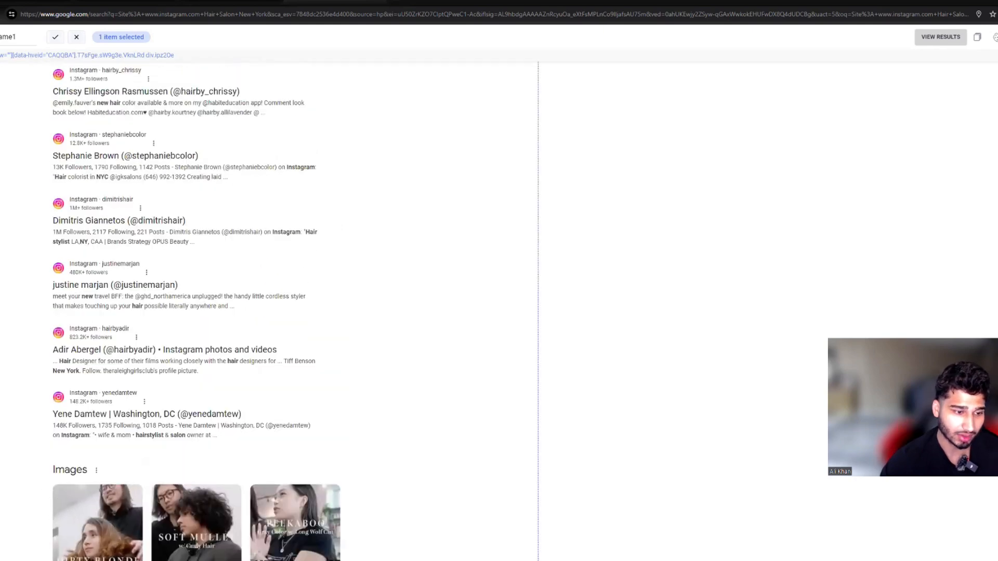
Step: Capture the Instagram username of every result as the IG Handles property, and download the extracted data as CSV
left_click(111, 395, "shift")
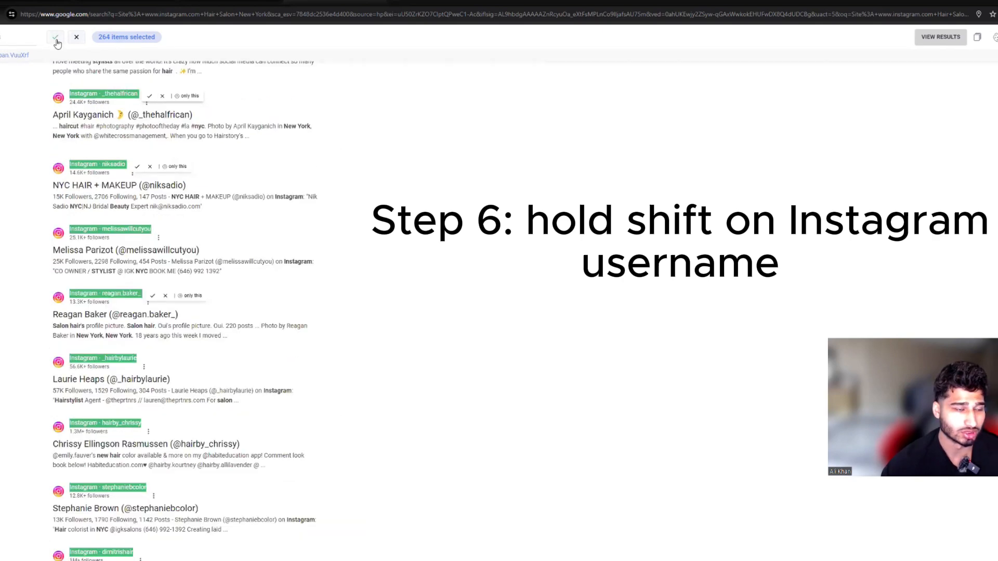
left_click(55, 38)
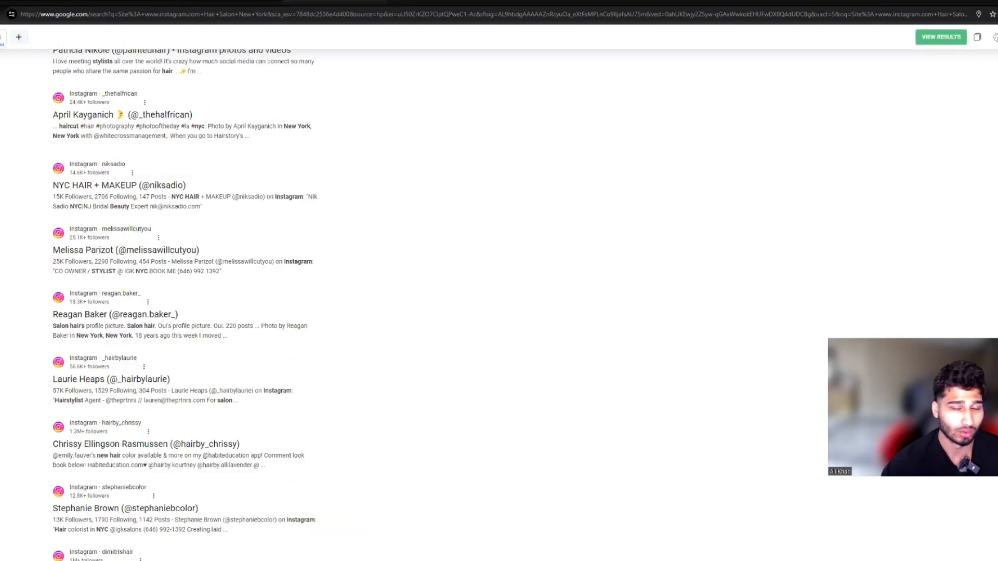
left_click(941, 38)
left_click_drag(311, 115, 394, 116)
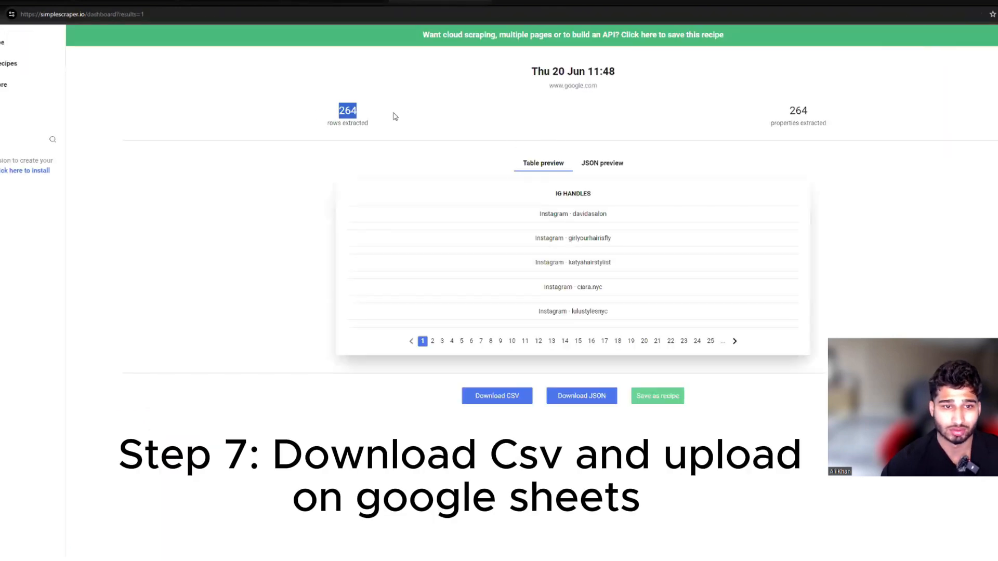
left_click(496, 400)
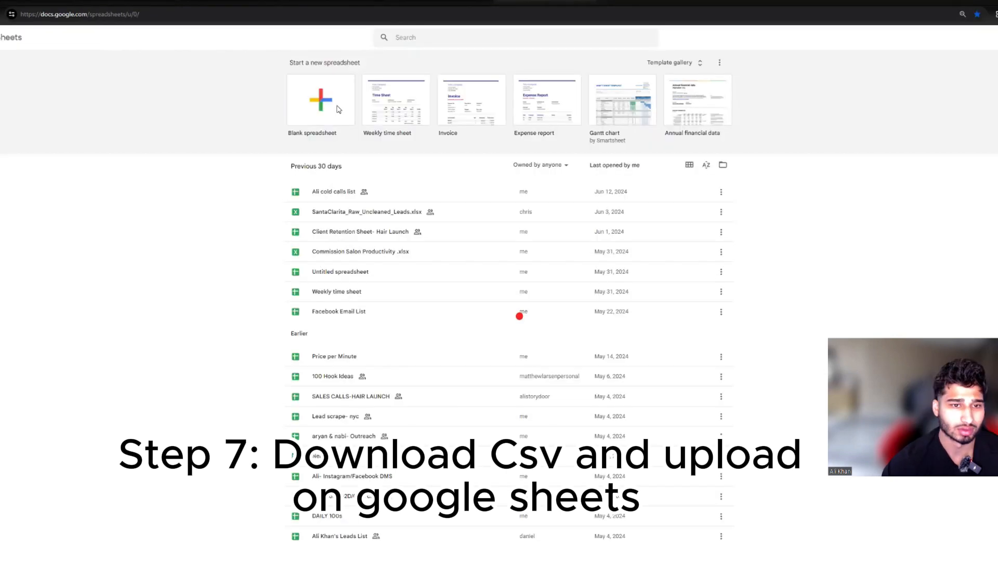
Step: Switch to a blank Google Sheets spreadsheet and open the downloaded data.csv there by uploading it from the computer
left_click(339, 110)
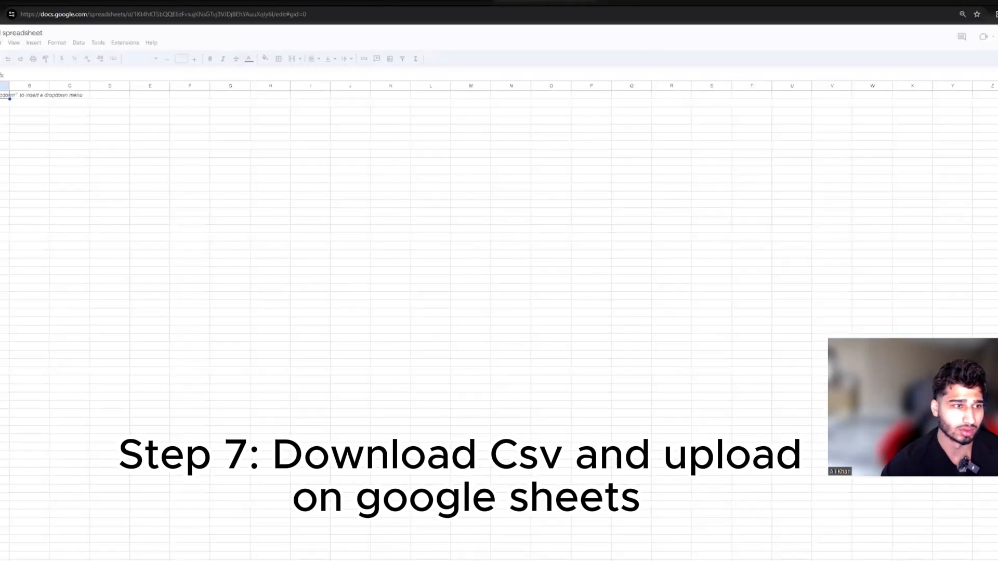
left_click(0, 42)
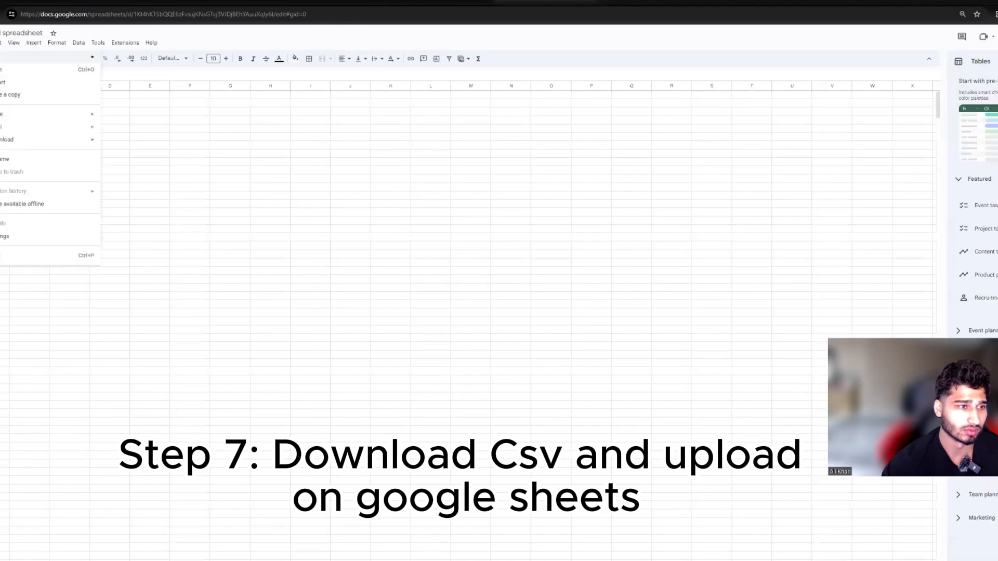
left_click(4, 71)
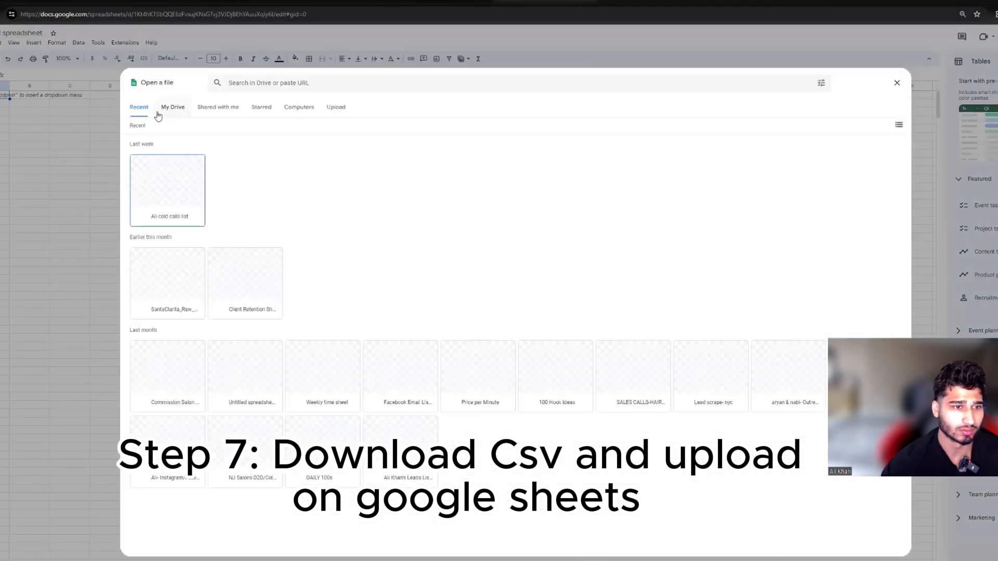
left_click(295, 108)
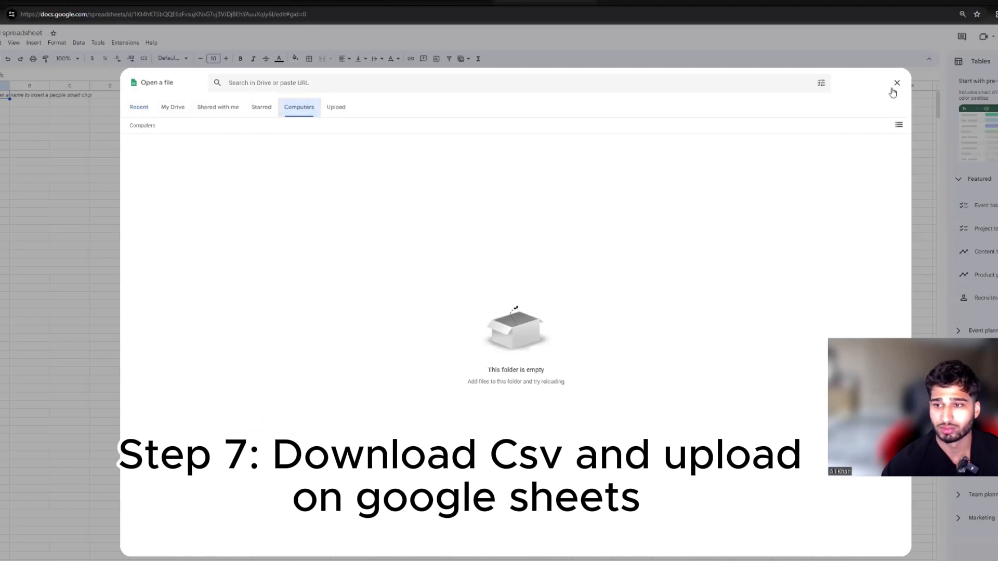
left_click(336, 107)
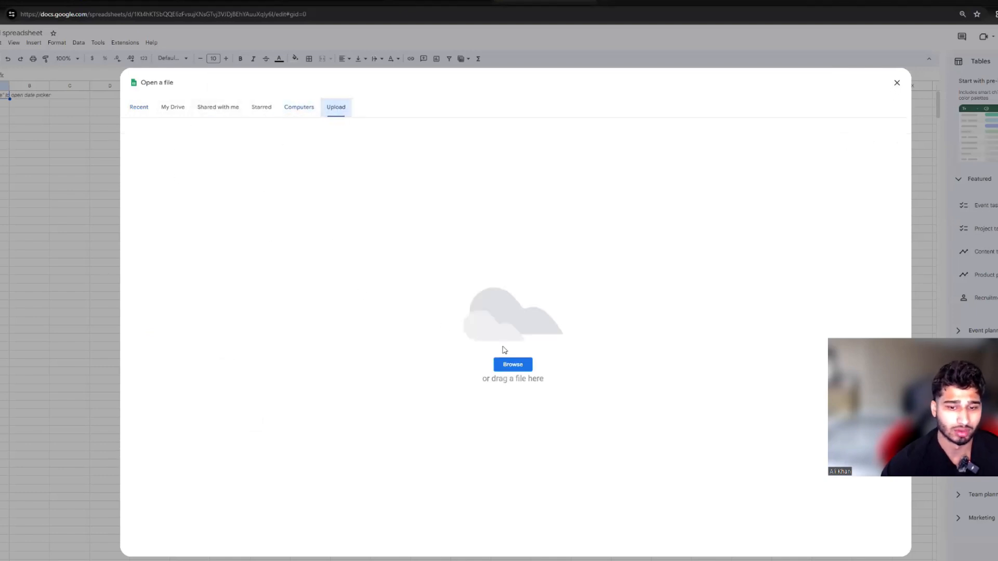
left_click(507, 363)
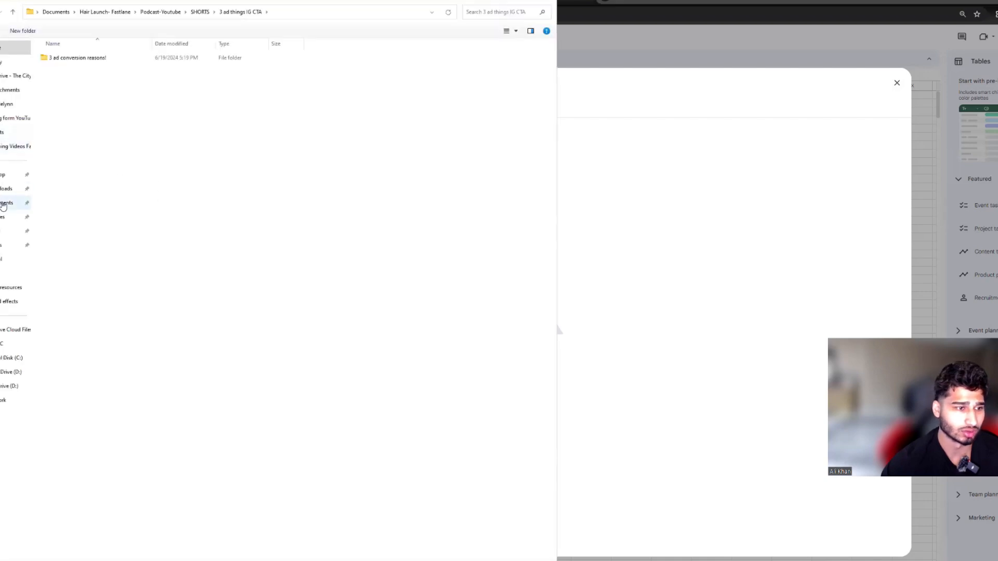
left_click(23, 203)
double_click(55, 154)
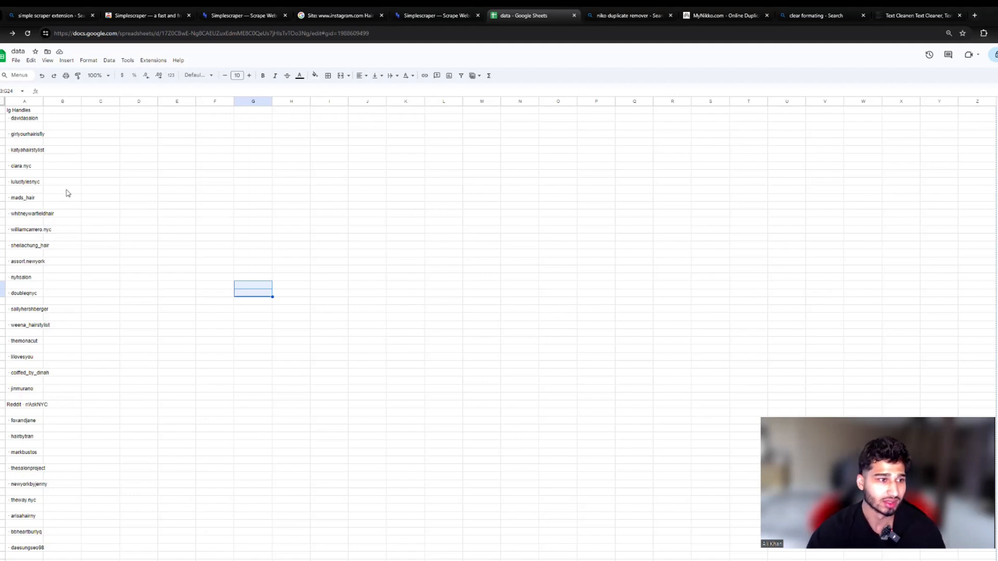
Step: Copy the whole data sheet, paste it into the reloaded text box on textcleaner.net, and run Clean
key("ctrl+a")
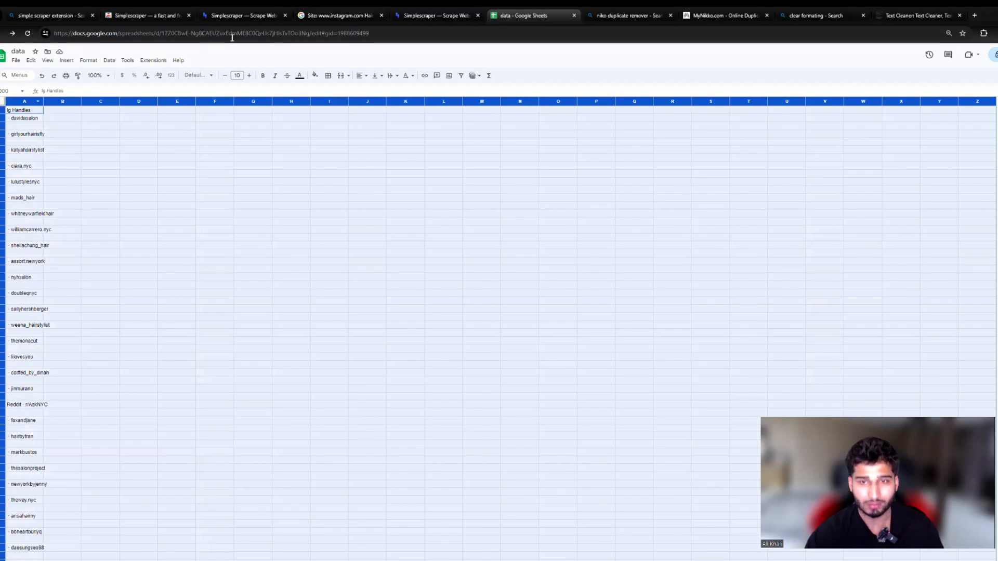
left_click(903, 20)
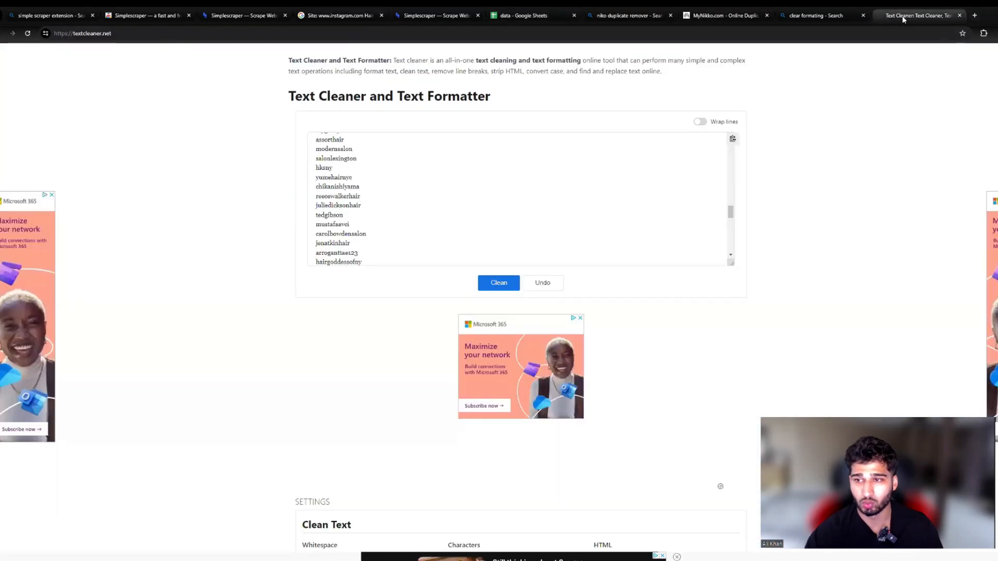
left_click(149, 37)
key("Return")
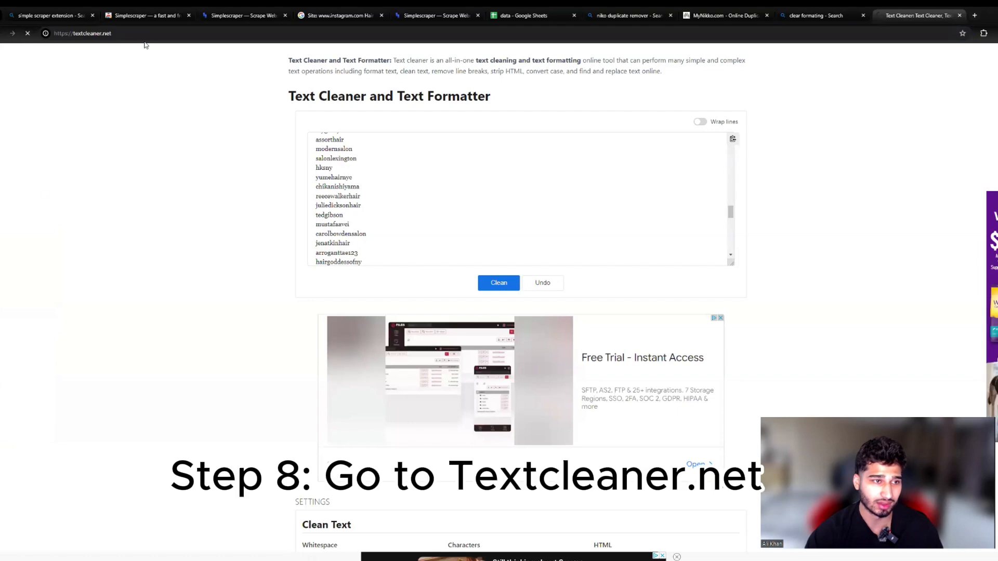
left_click(335, 143)
key("ctrl+v")
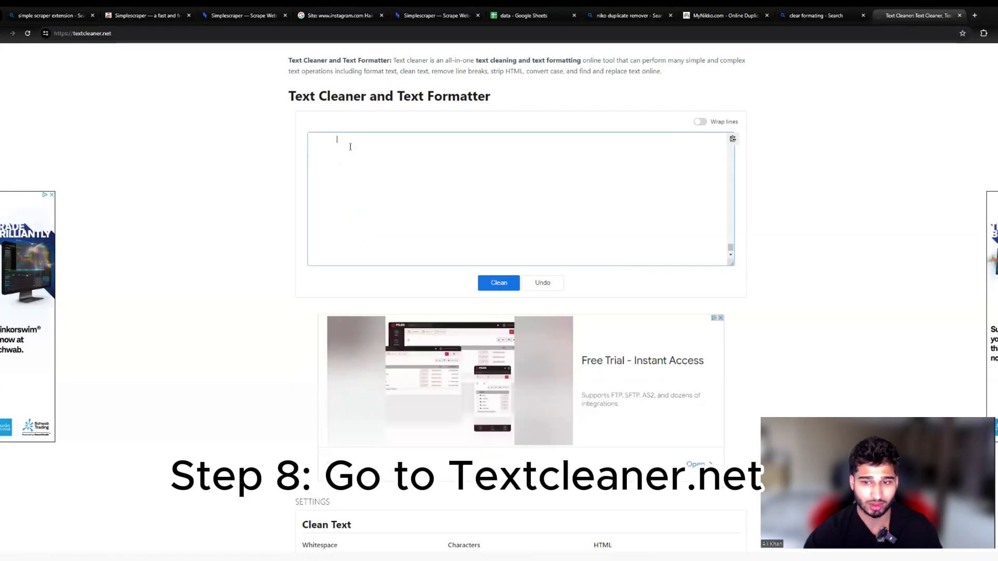
scroll(722, 255, "up", 15)
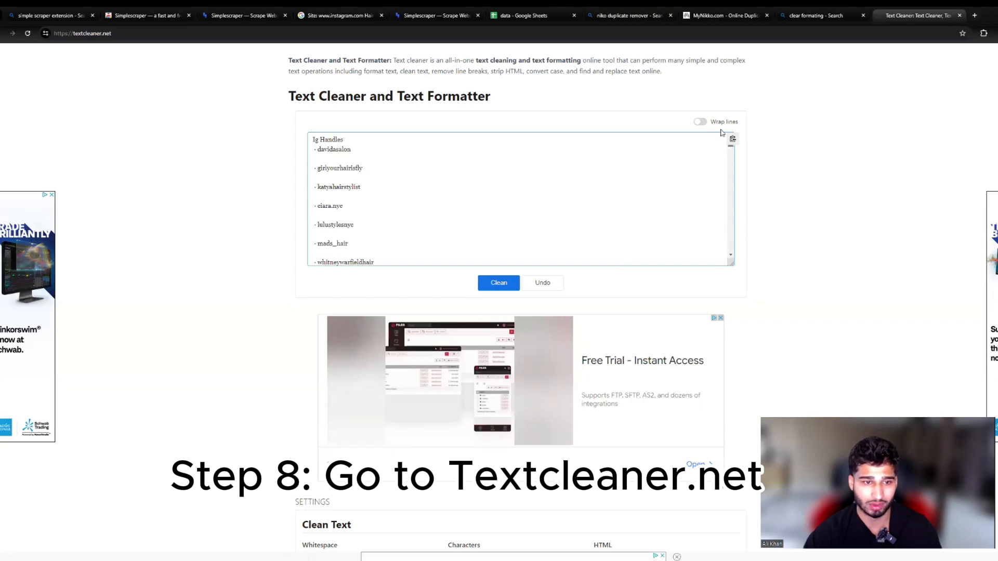
left_click(500, 285)
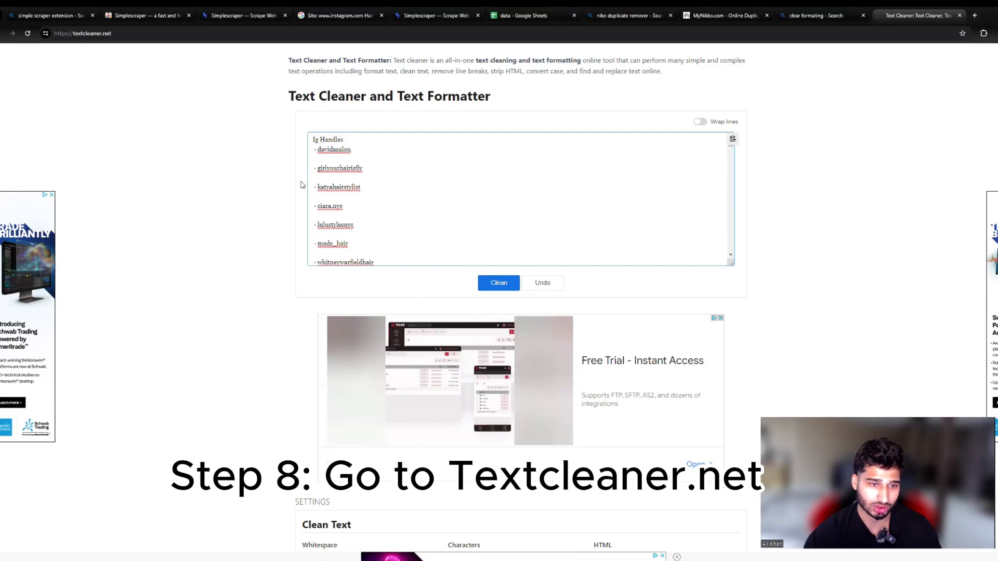
Step: Enable all seven Characters cleaning options, from Remove punctuation marks and Strip all emojis to Remove non-alphanumeric characters
left_click_drag(317, 168, 311, 168)
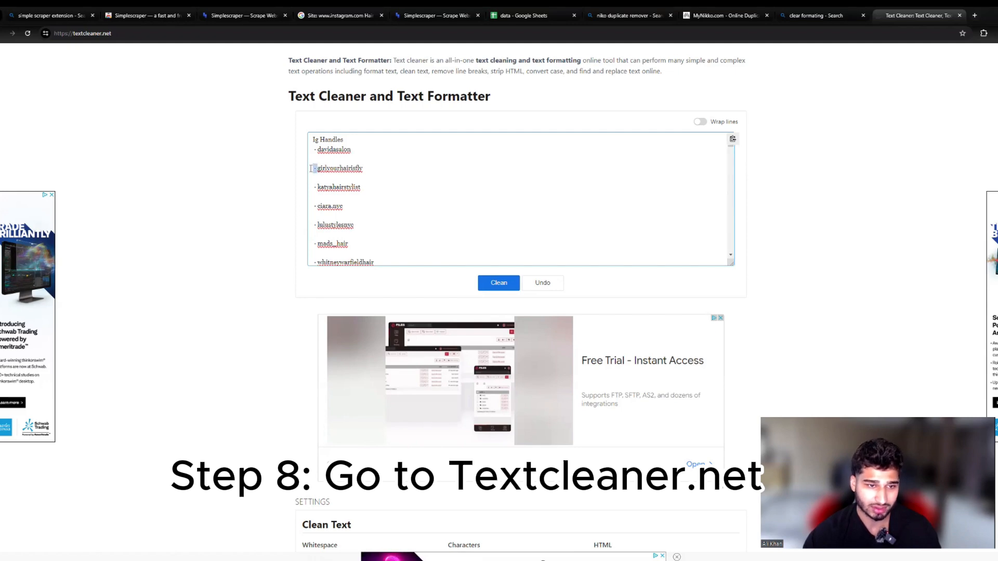
scroll(247, 305, "down", 10)
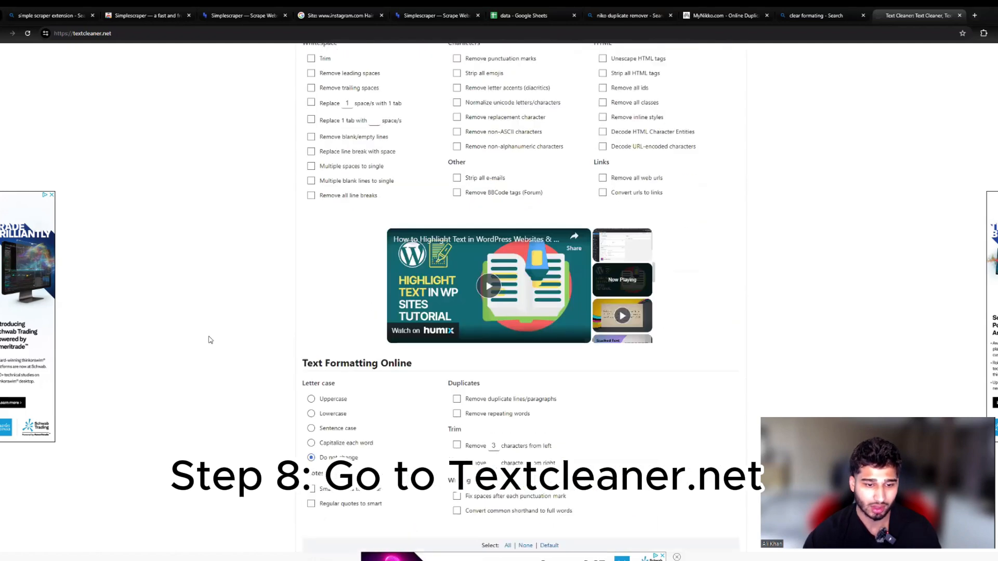
scroll(208, 346, "up", 10)
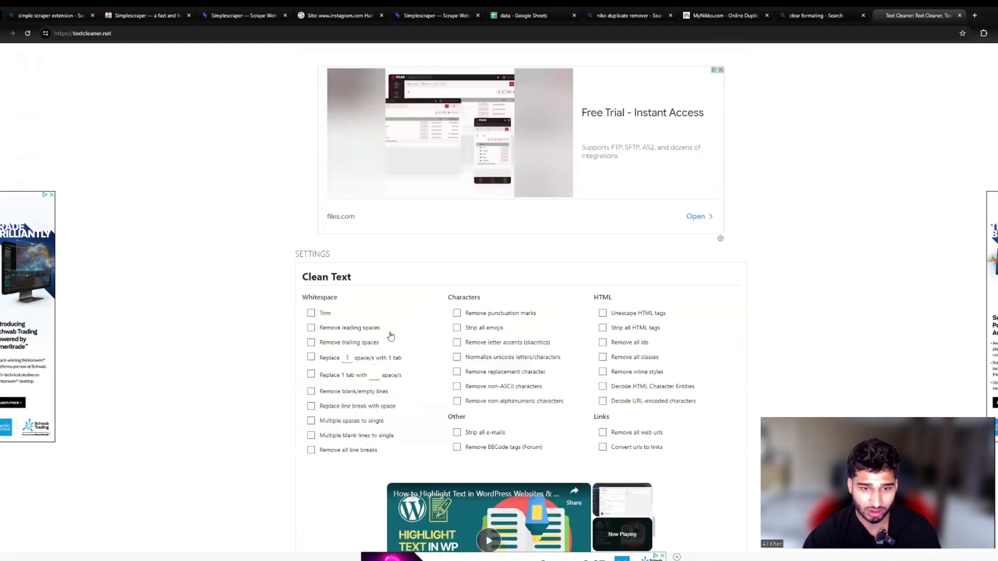
left_click(457, 313)
left_click(456, 328)
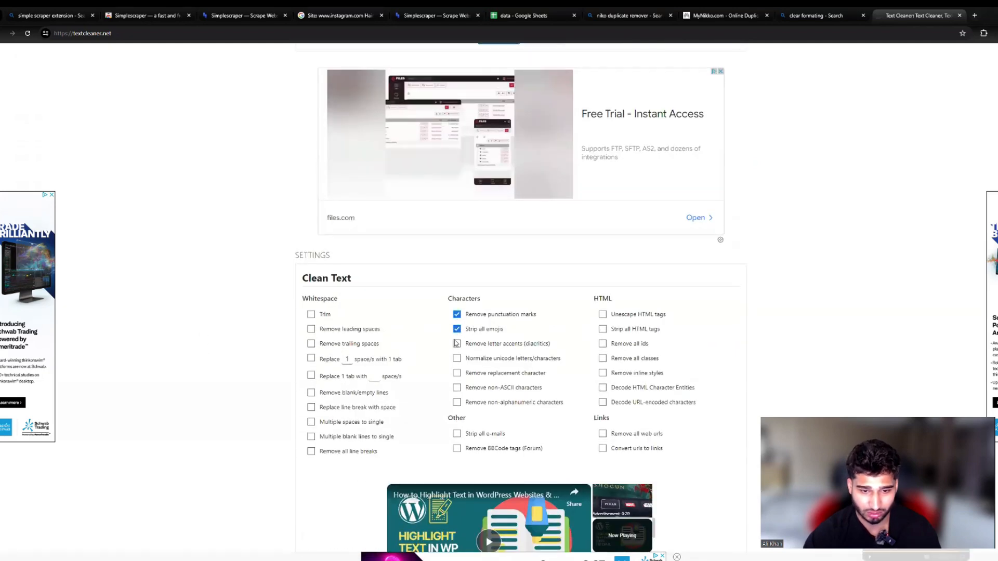
scroll(456, 343, "down", 3)
left_click(456, 177)
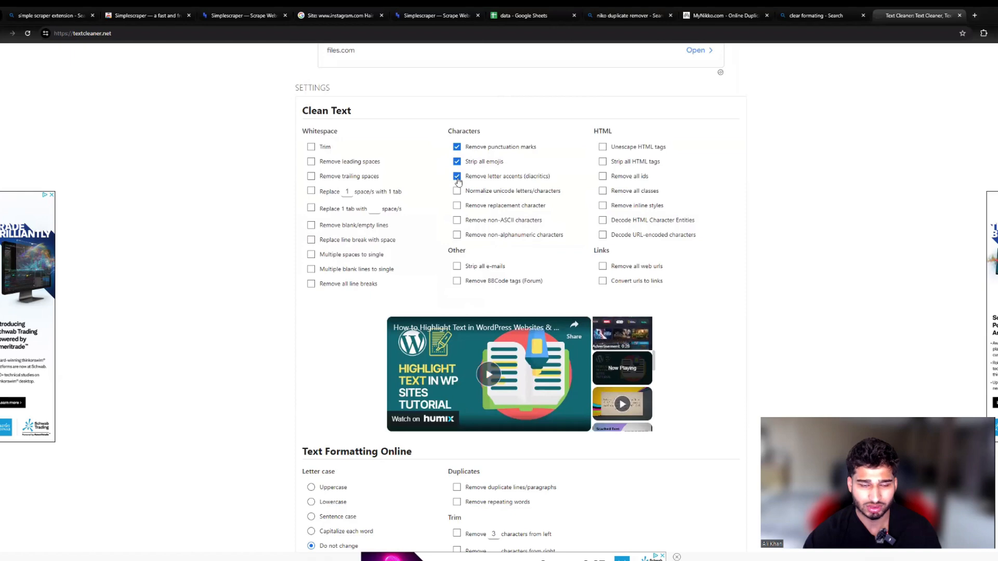
left_click(456, 191)
left_click(457, 205)
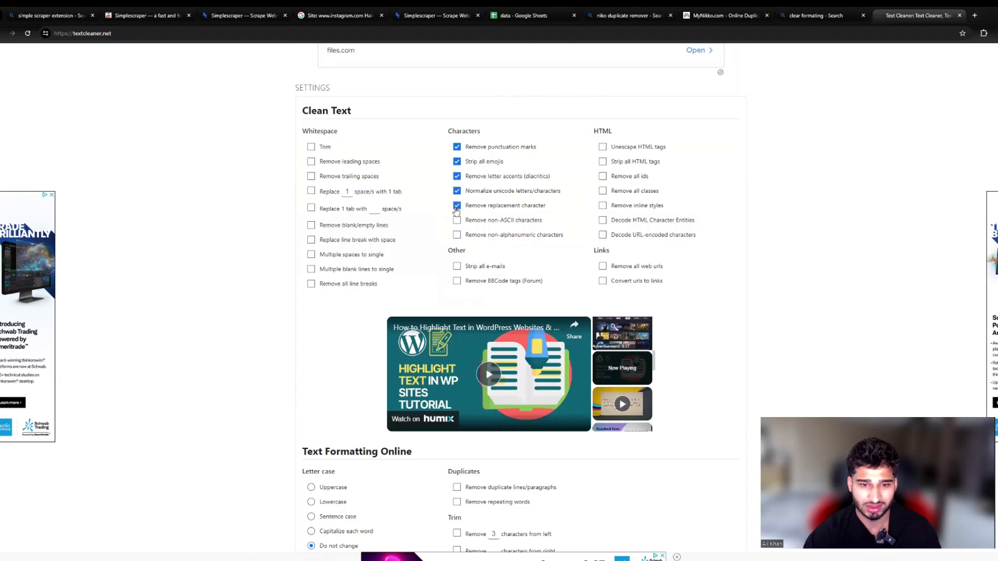
left_click(457, 235)
left_click(457, 220)
Step: Enable Strip HTML tags, Remove all ids, Remove all classes, Remove inline styles, Decode HTML Character Entities and Remove all web urls
scroll(364, 283, "down", 6)
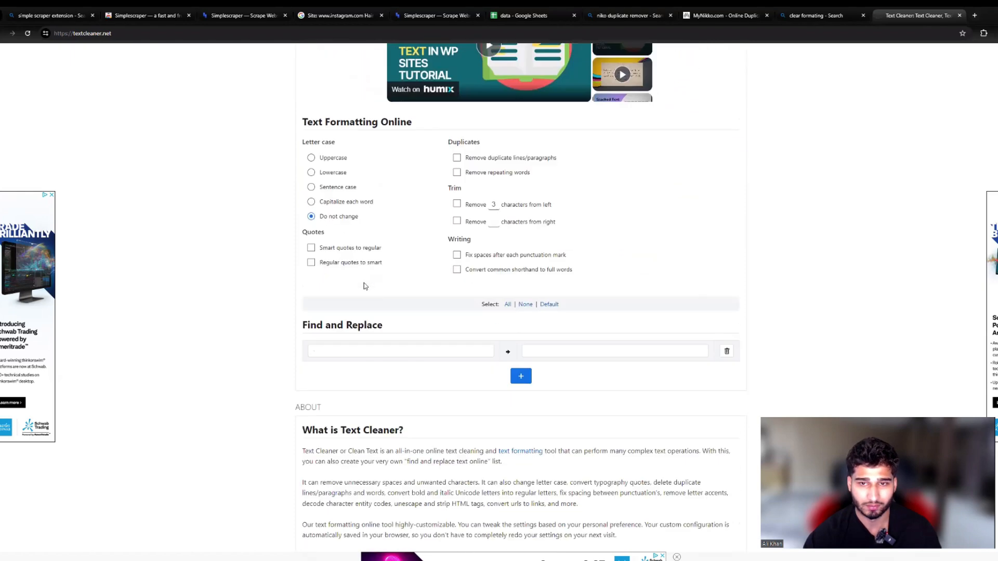
scroll(411, 260, "up", 5)
left_click(602, 148)
left_click(602, 163)
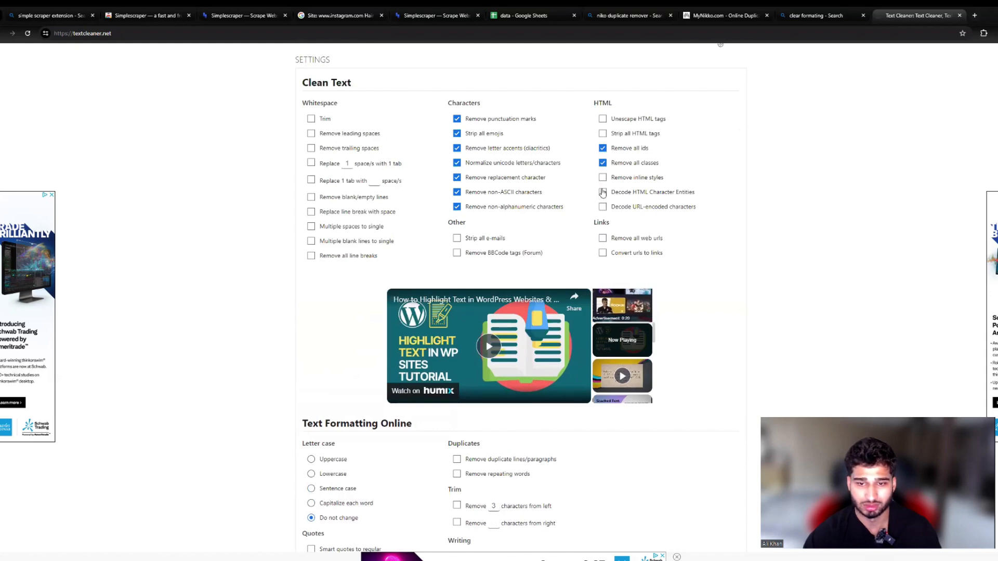
left_click(602, 191)
left_click(604, 178)
left_click(603, 134)
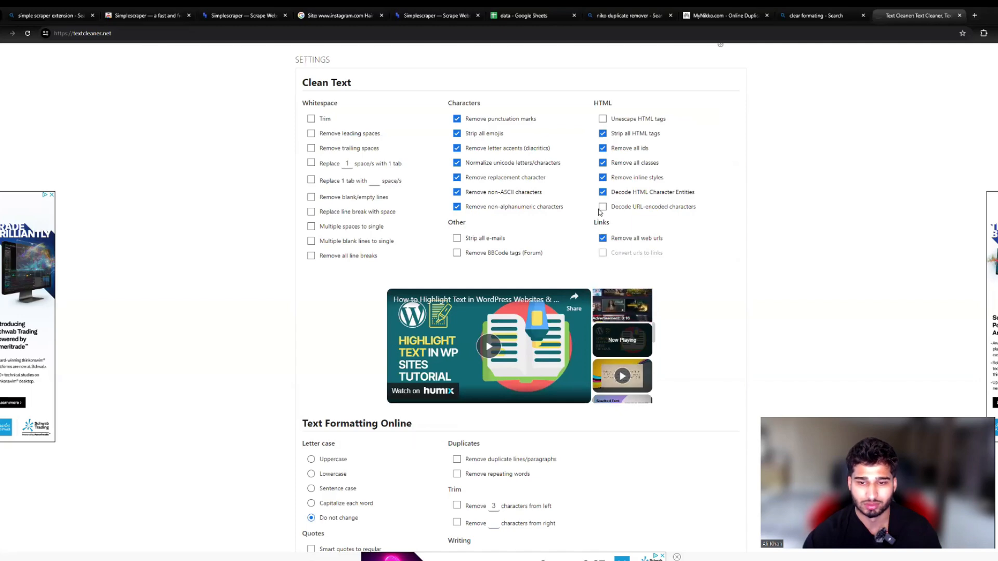
scroll(510, 280, "down", 5)
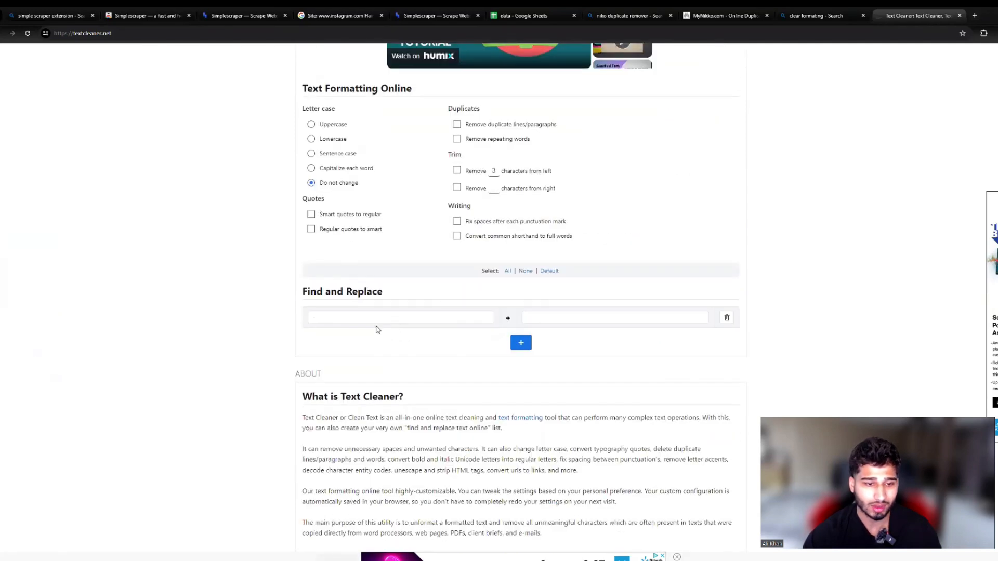
Step: Re-enter the text to find in Find and Replace, leave its replacement empty, and run Clean on the pasted Instagram handles
left_click(342, 318)
double_click(341, 319)
key("BackSpace")
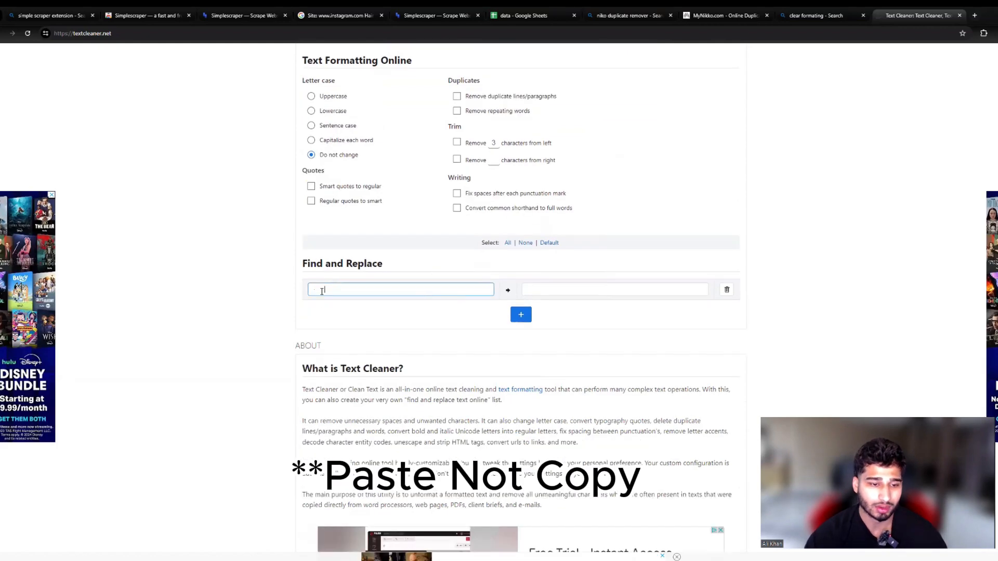
scroll(316, 312, "up", 4)
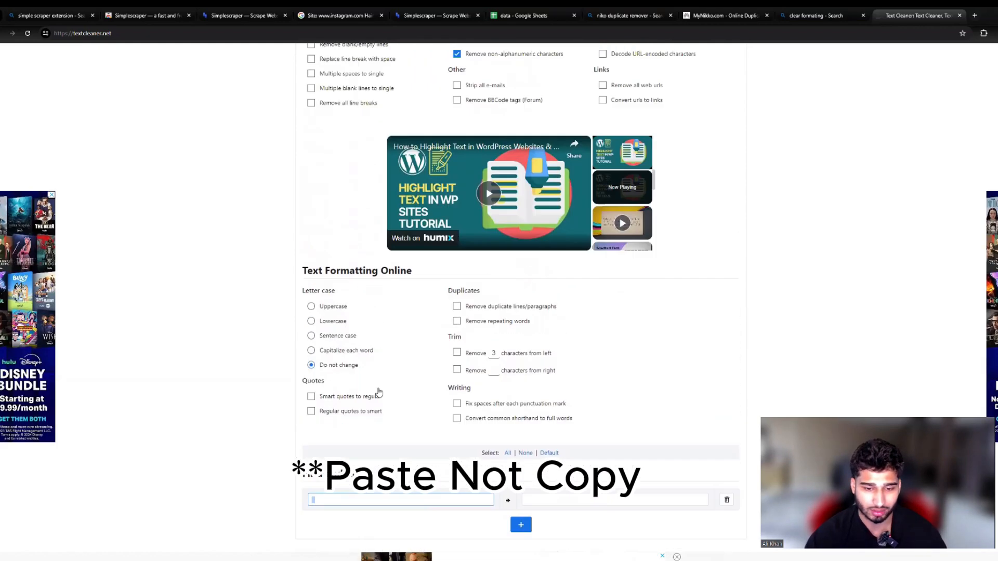
scroll(556, 447, "down", 3)
left_click(530, 377)
scroll(540, 406, "up", 5)
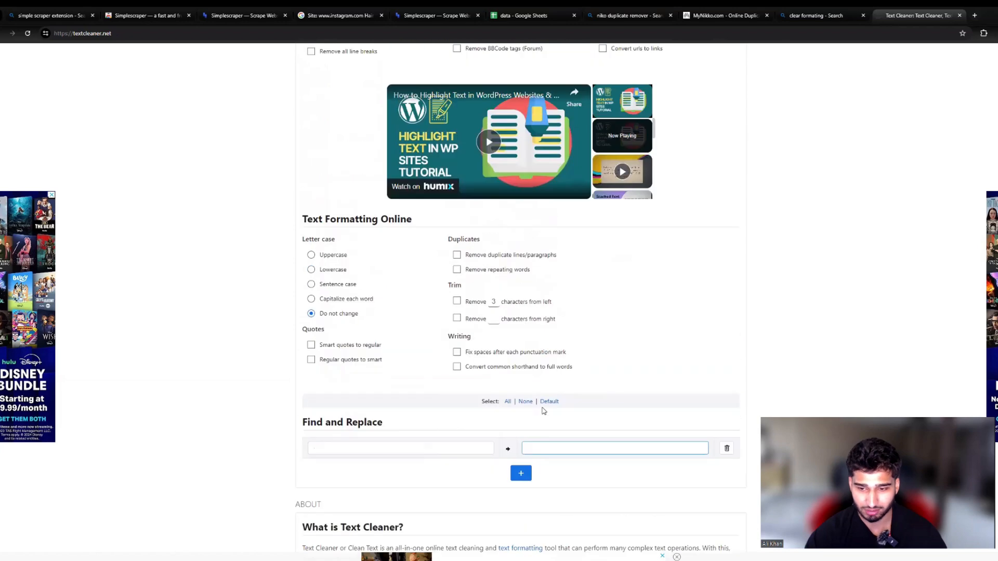
scroll(545, 434, "up", 8)
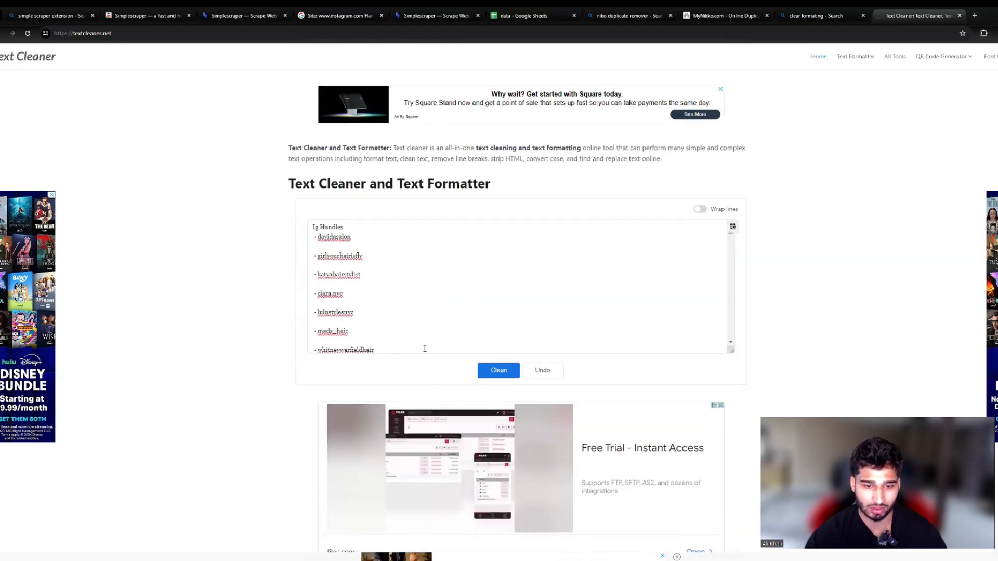
left_click(495, 371)
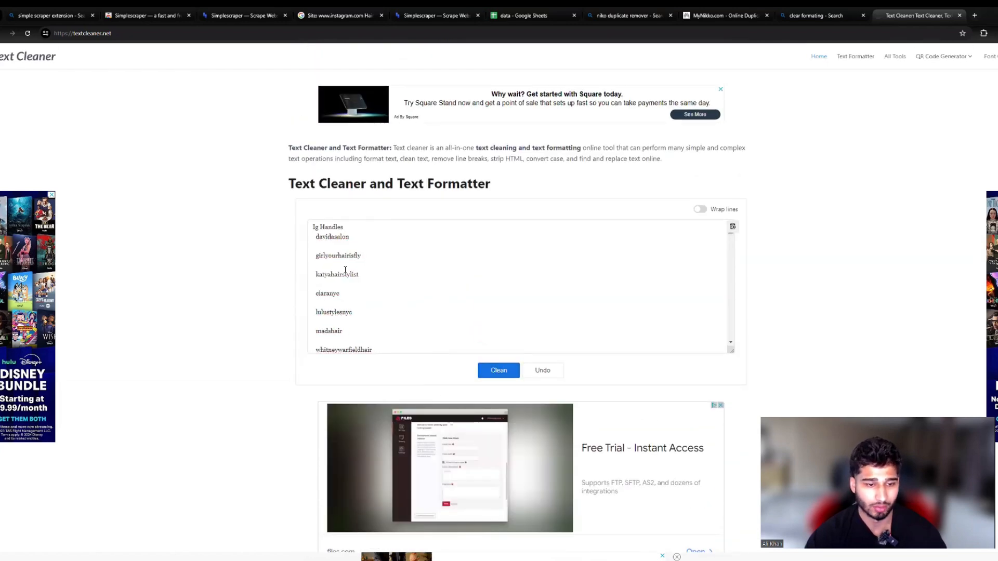
Step: Copy the cleaned handles below the Ig Handles heading and replace the whole contents of the data spreadsheet with them
left_click_drag(311, 240, 348, 326)
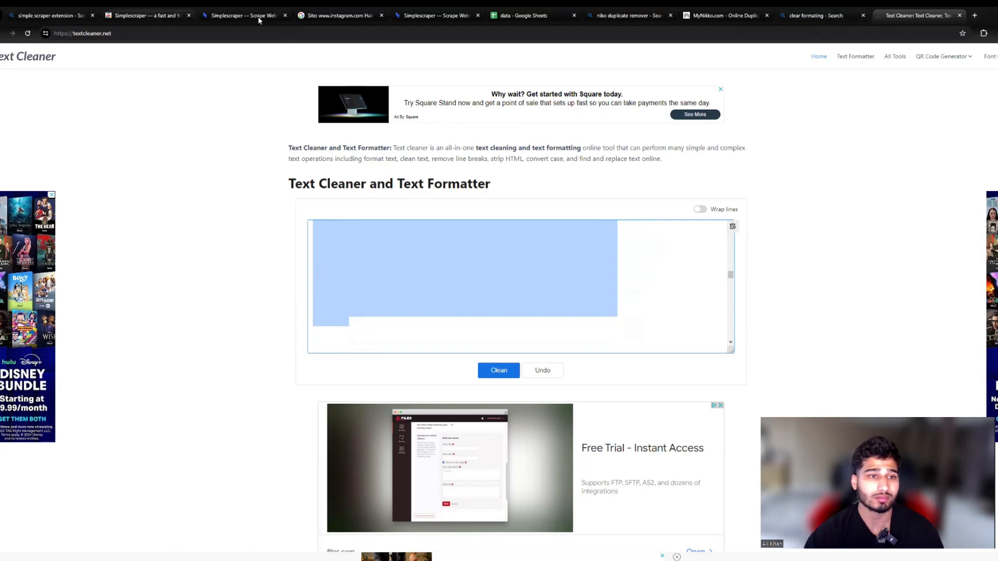
left_click(520, 15)
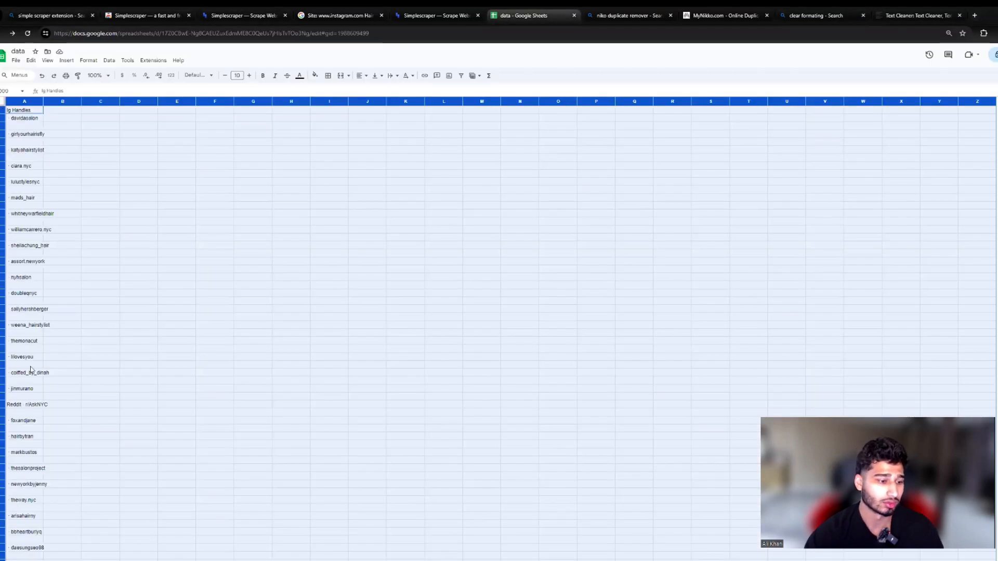
scroll(632, 358, "down", 7)
scroll(499, 338, "down", 10)
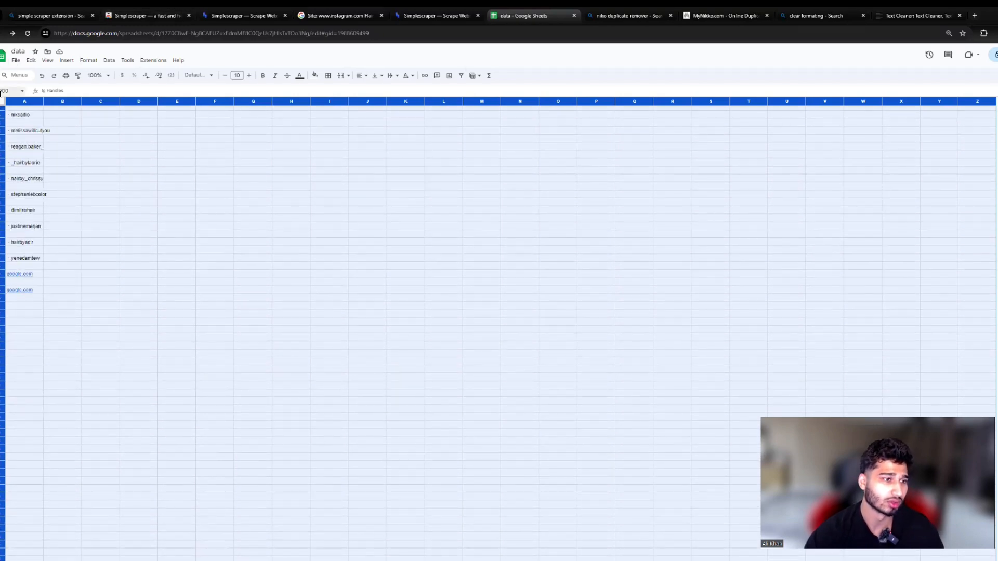
key("Delete")
key("ctrl+z")
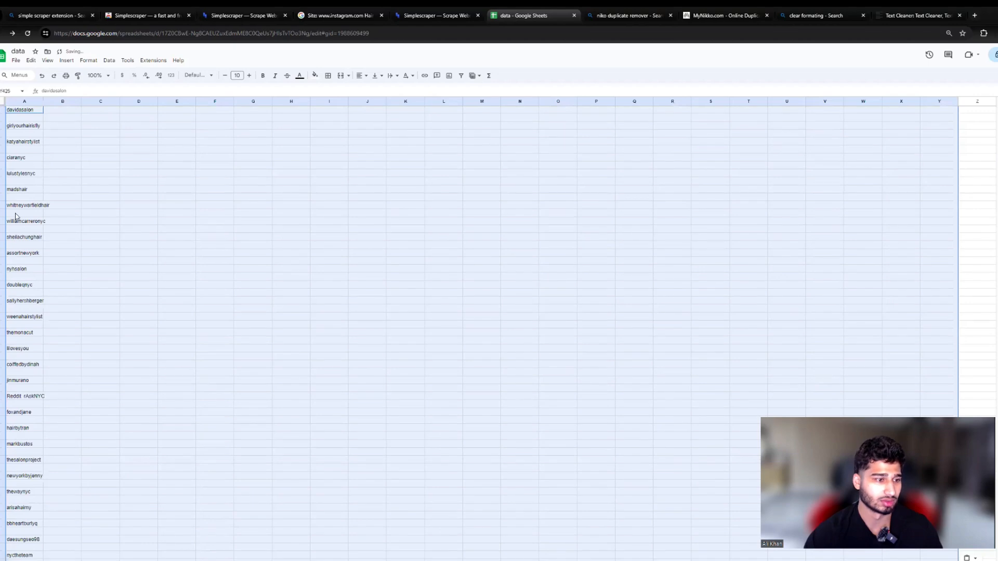
scroll(38, 321, "down", 3)
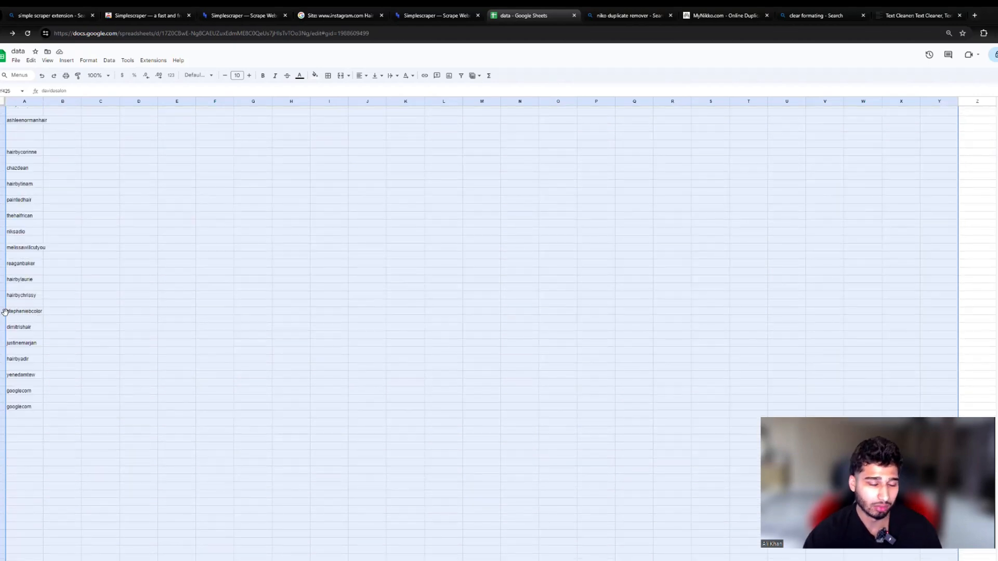
scroll(40, 364, "up", 15)
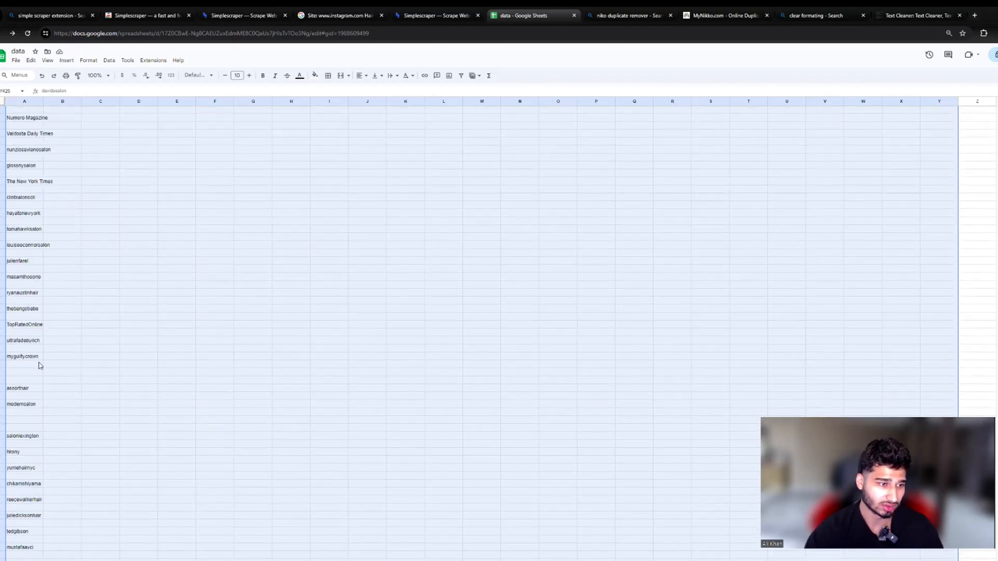
scroll(39, 364, "up", 10)
Step: Copy the handle davidasalon from the first cell of column A and open Instagram in a new browser tab
left_click(24, 109)
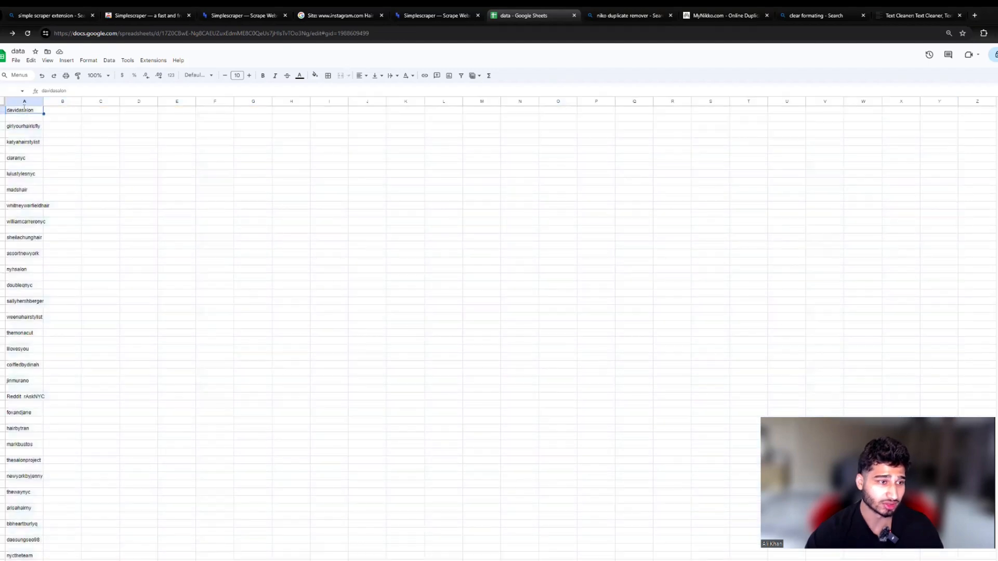
double_click(23, 109)
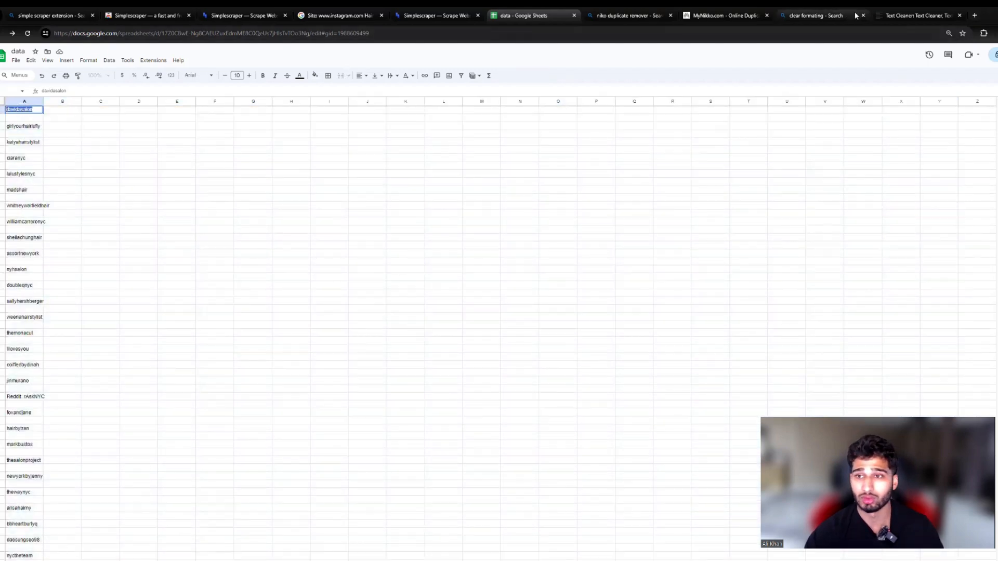
left_click(909, 15)
left_click(974, 15)
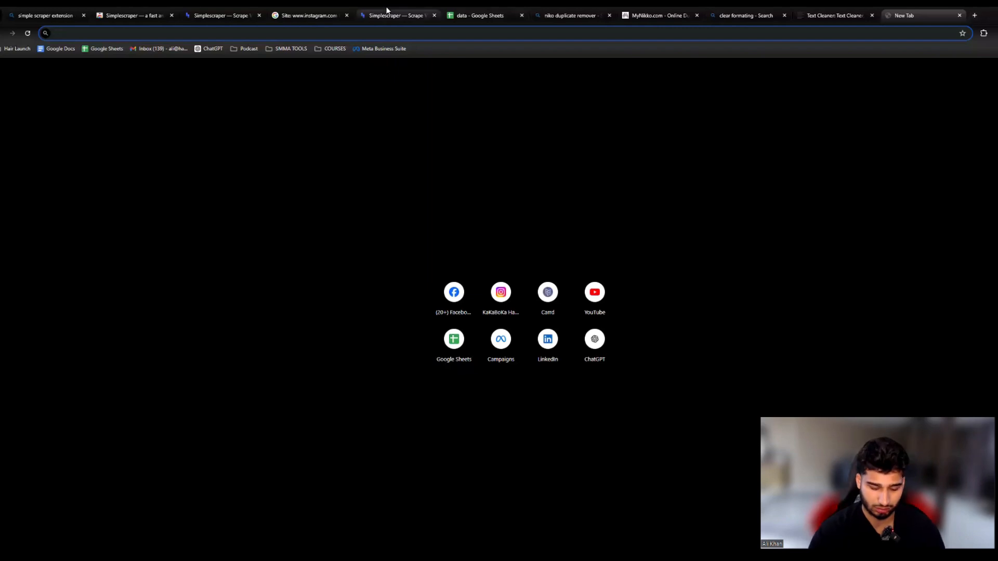
type("i")
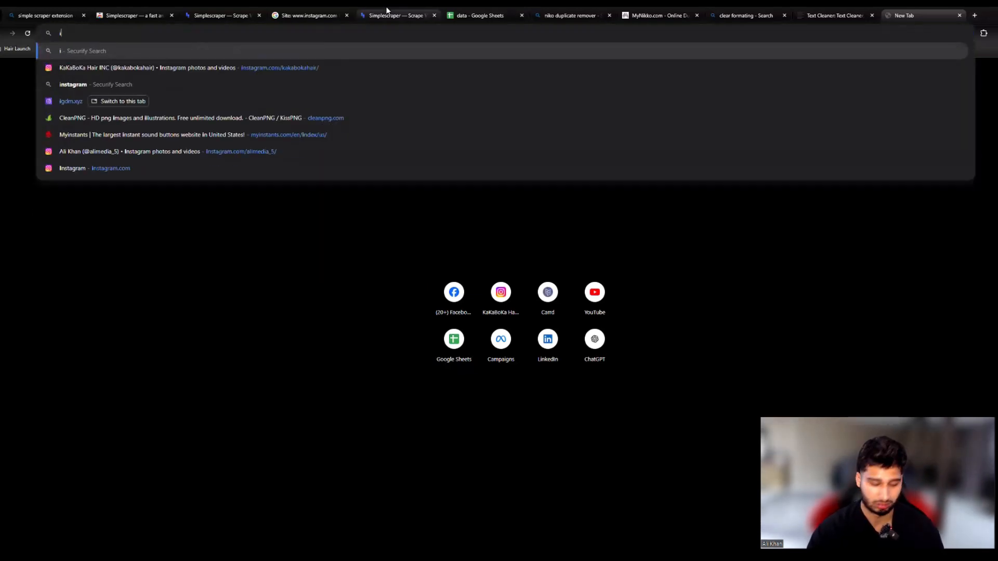
type("nstagram.com")
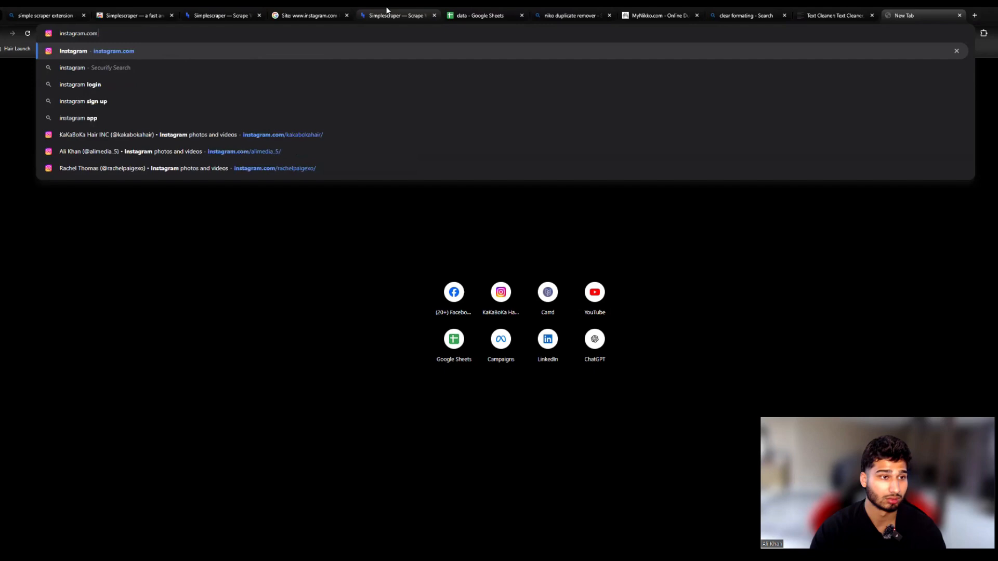
key("Return")
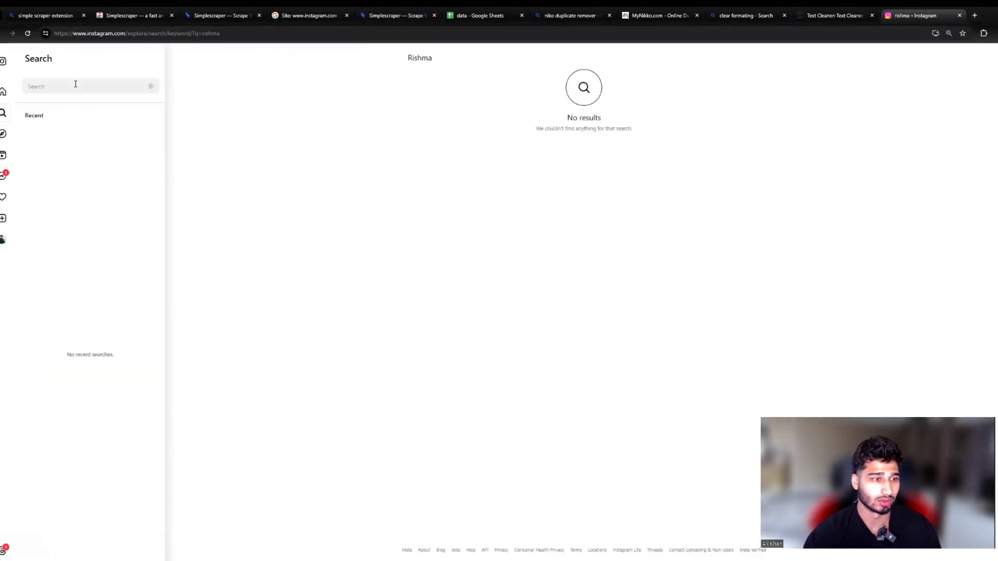
Step: Search Instagram for the copied handle, open the davidasalon account's direct-message conversation, and bring up the account search again
type("davidasalon")
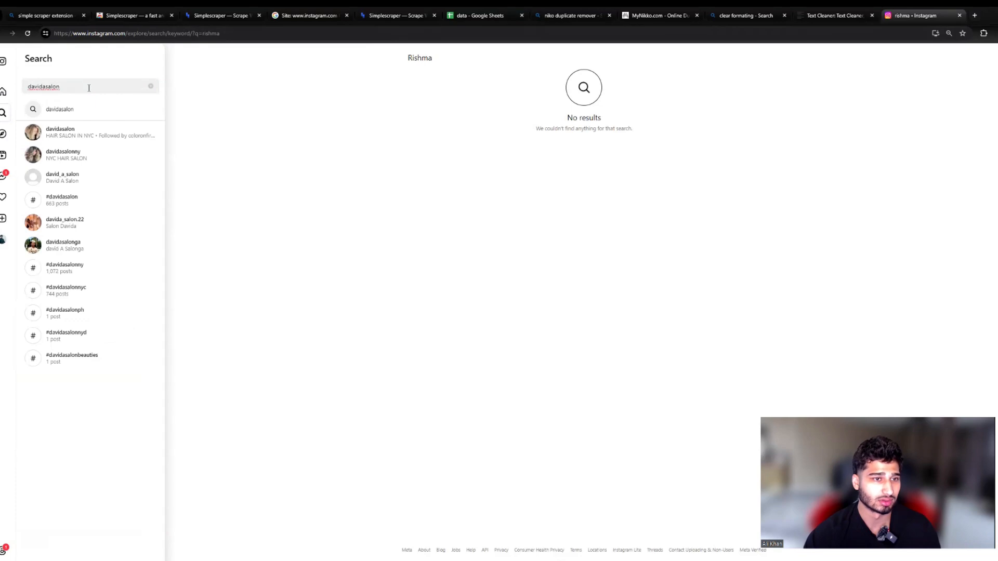
left_click(87, 131)
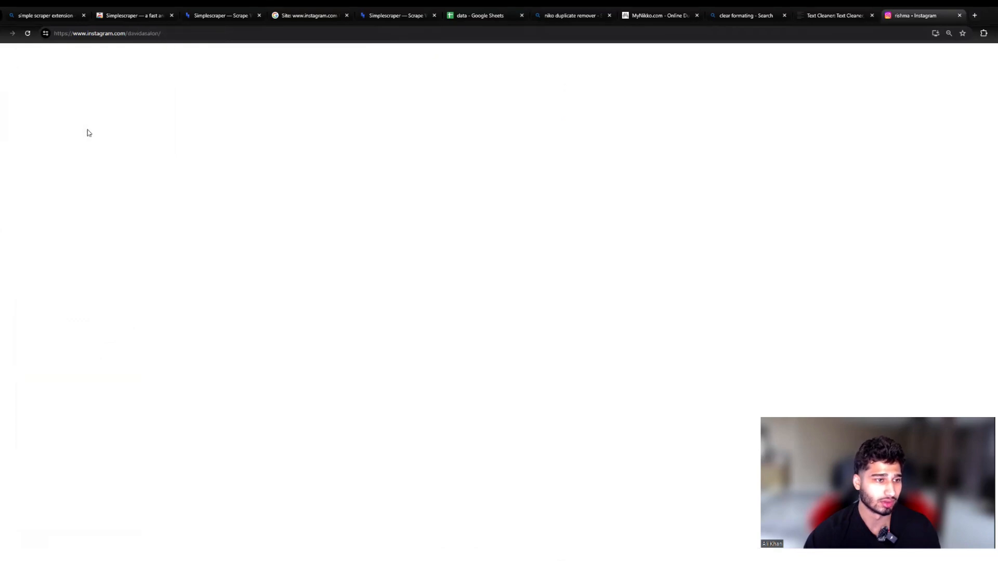
left_click(624, 67)
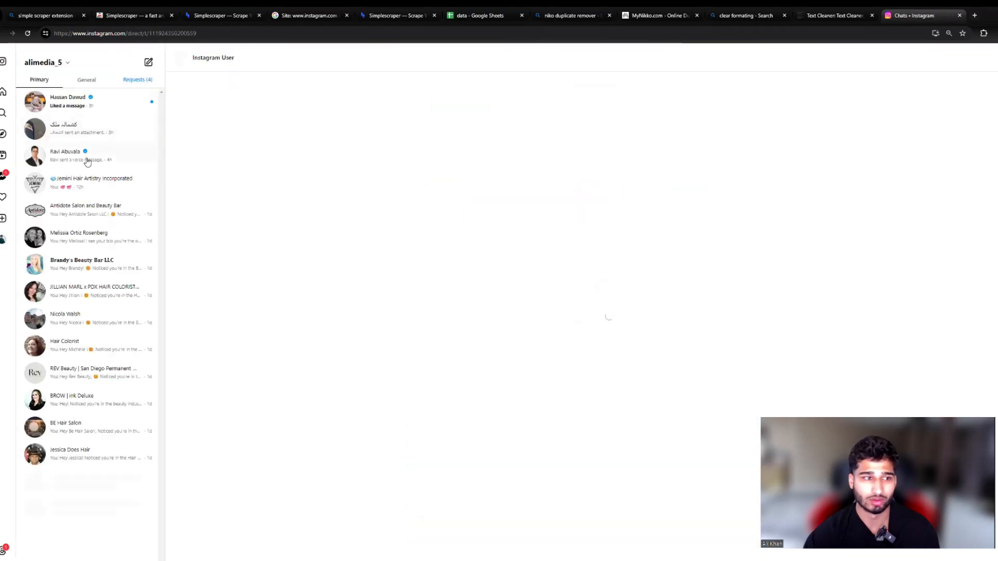
left_click(2, 113)
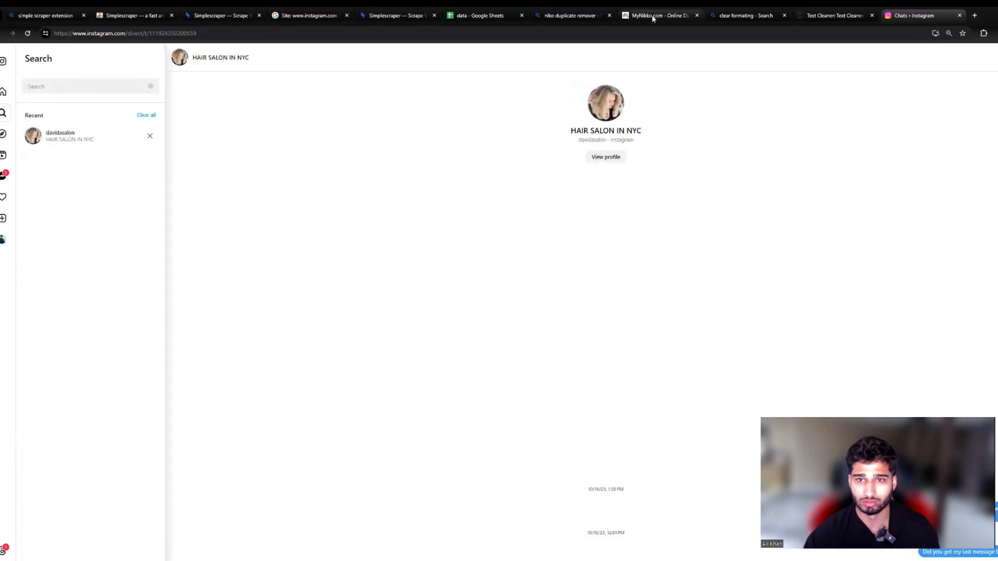
left_click(487, 18)
left_click(40, 126)
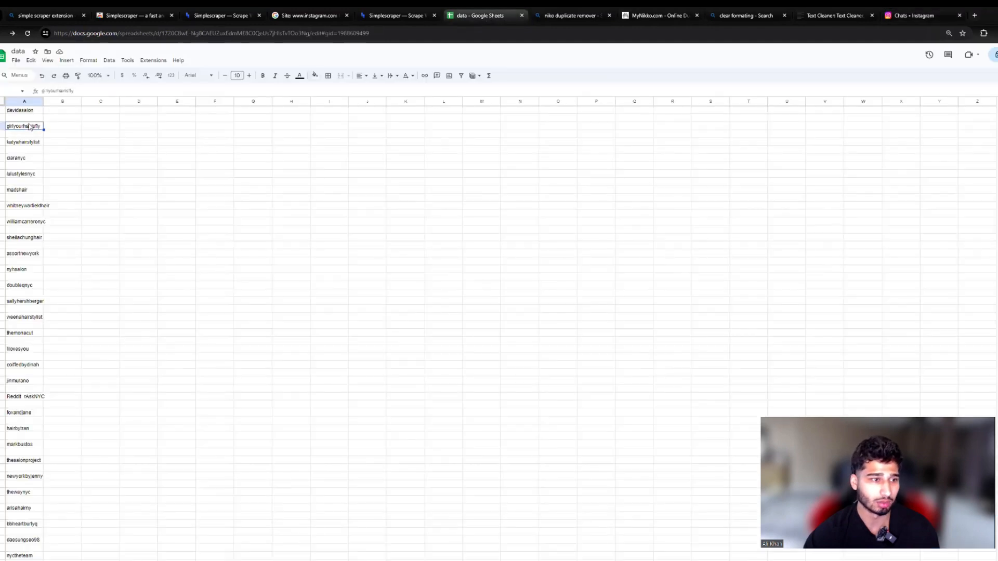
left_click(17, 151)
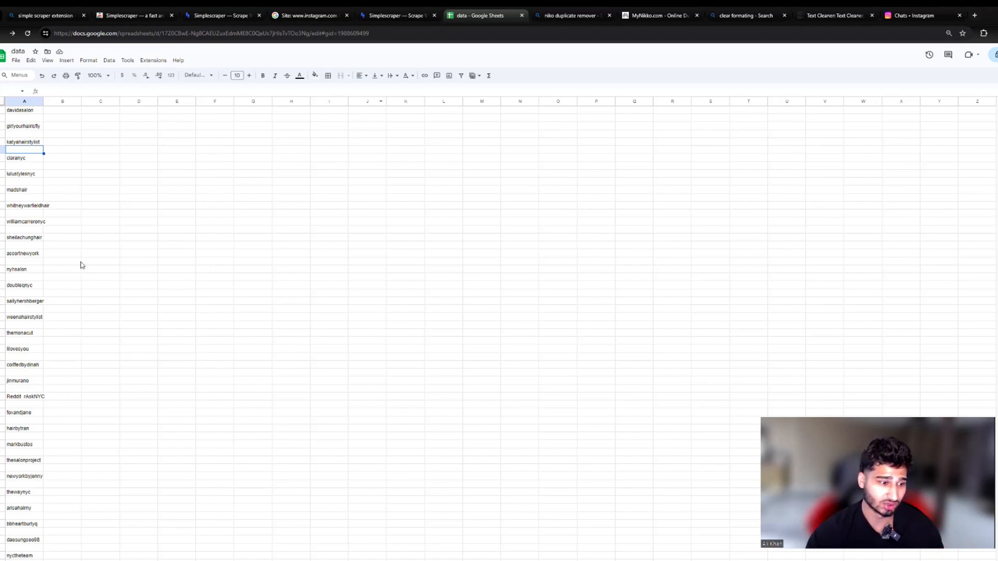
scroll(82, 265, "down", 5)
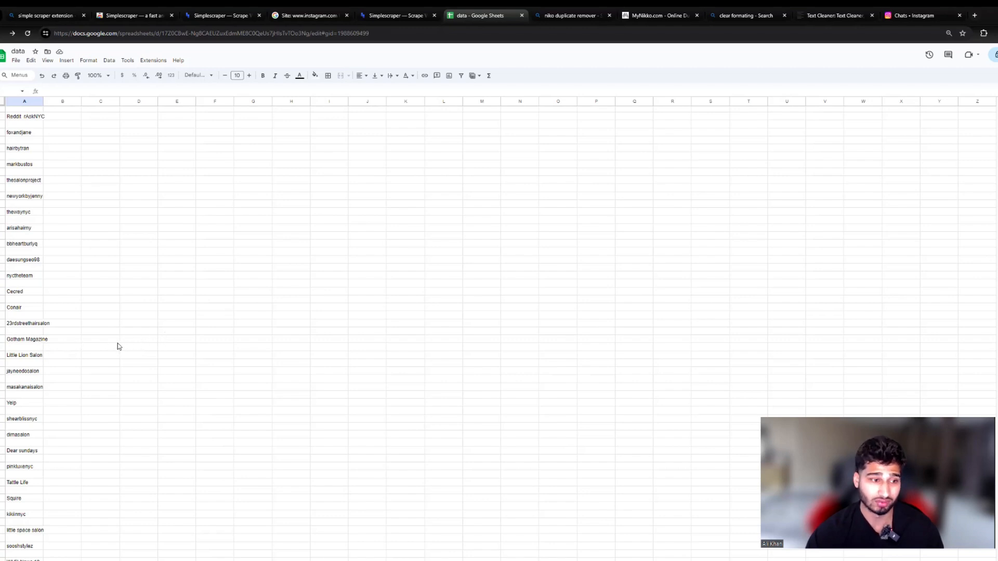
scroll(96, 393, "down", 3)
scroll(96, 393, "down", 9)
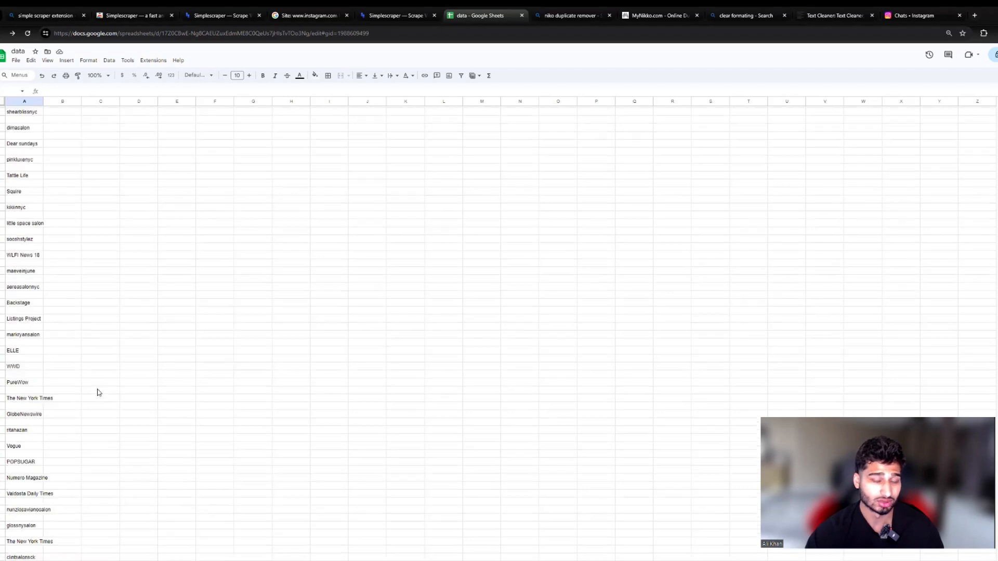